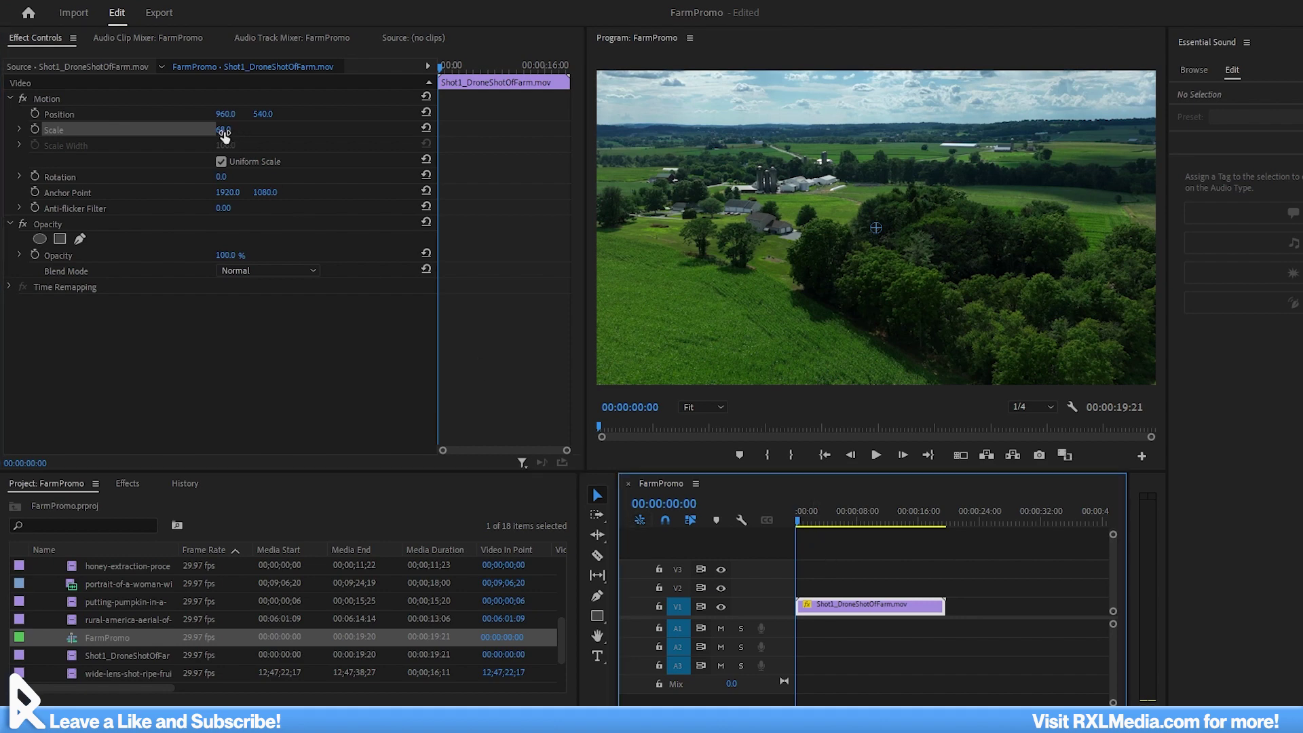
Zoom the timeline and razor-cut both farmer clips on V1 and V2 at 00:00:09:00
{"action": "key", "text": "space"}
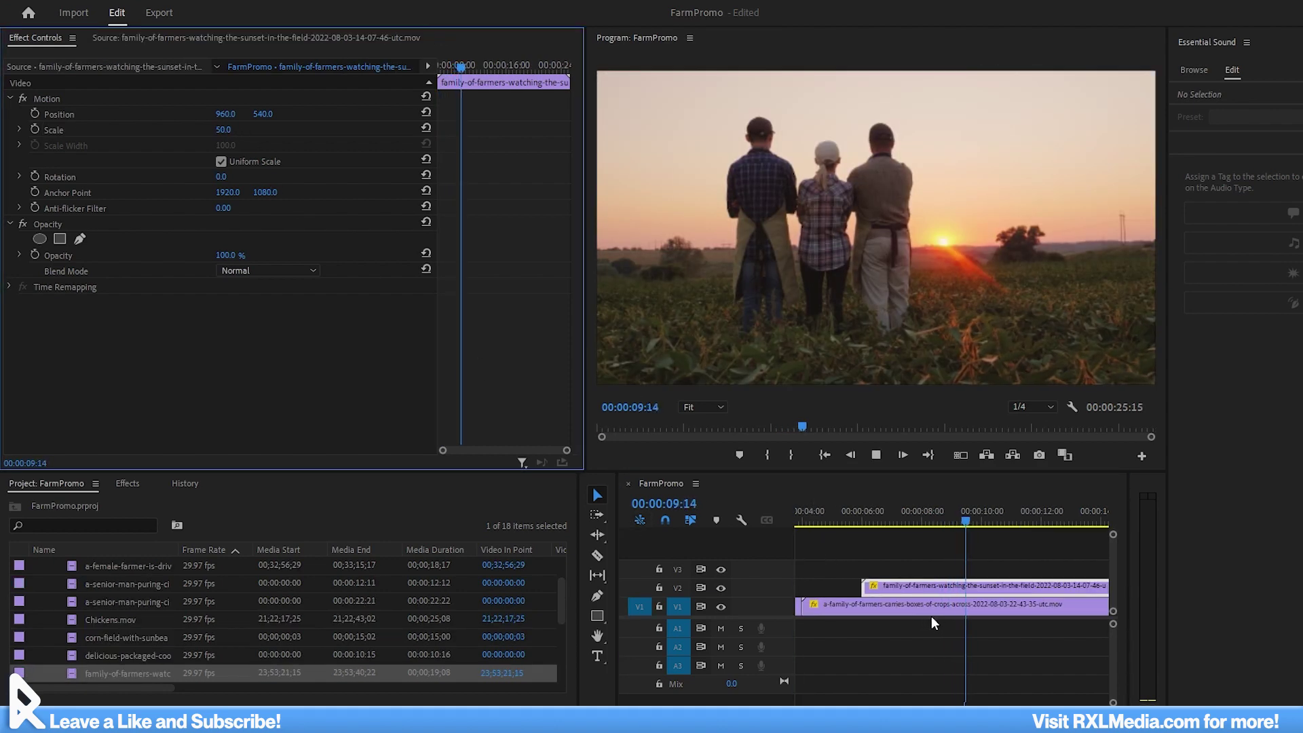
{"action": "key", "text": "space"}
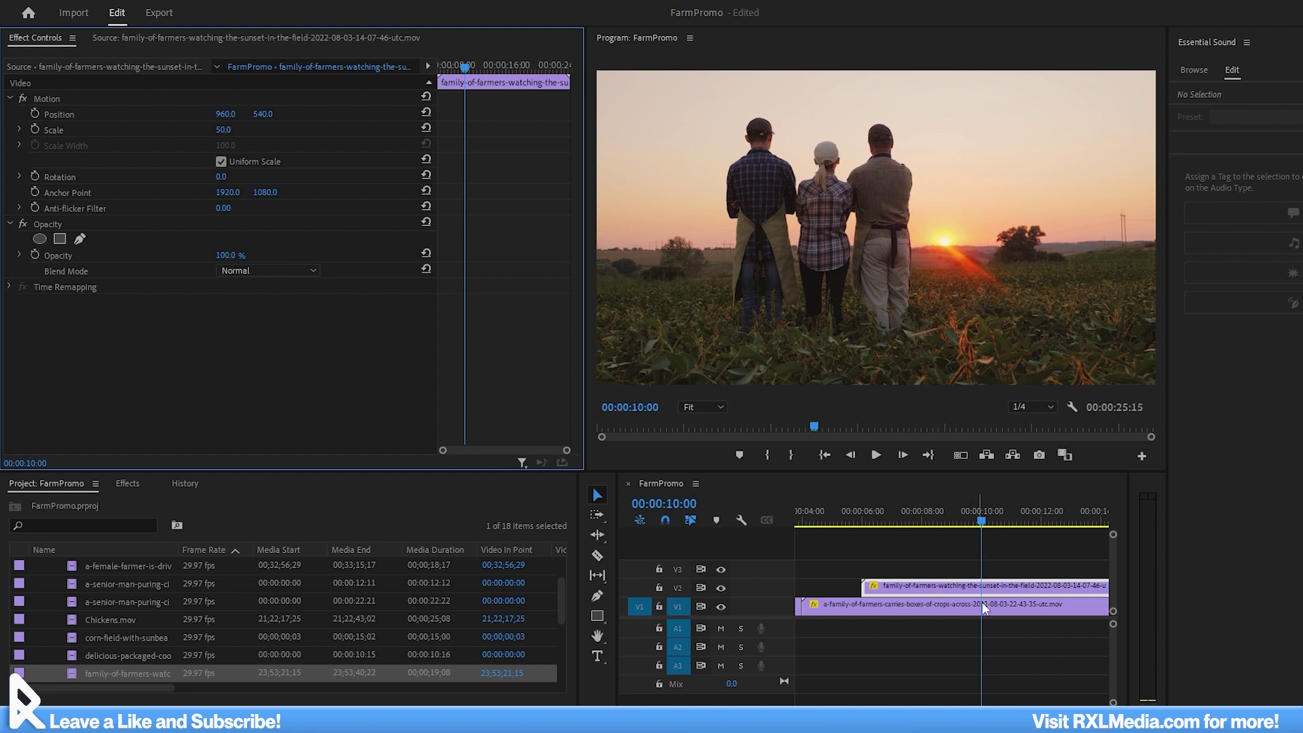
{"action": "key", "text": "equal"}
{"action": "key", "text": "equal"}
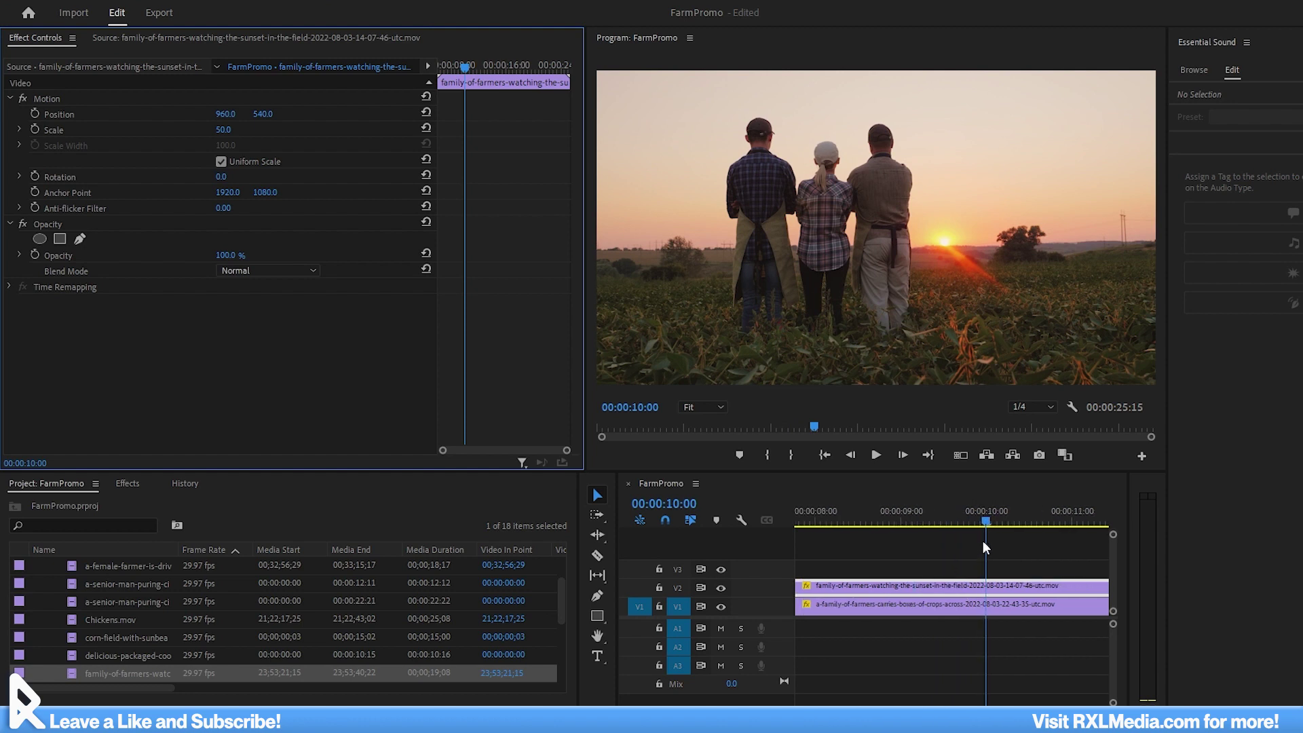
{"action": "left_click", "coordinate": [945, 525]}
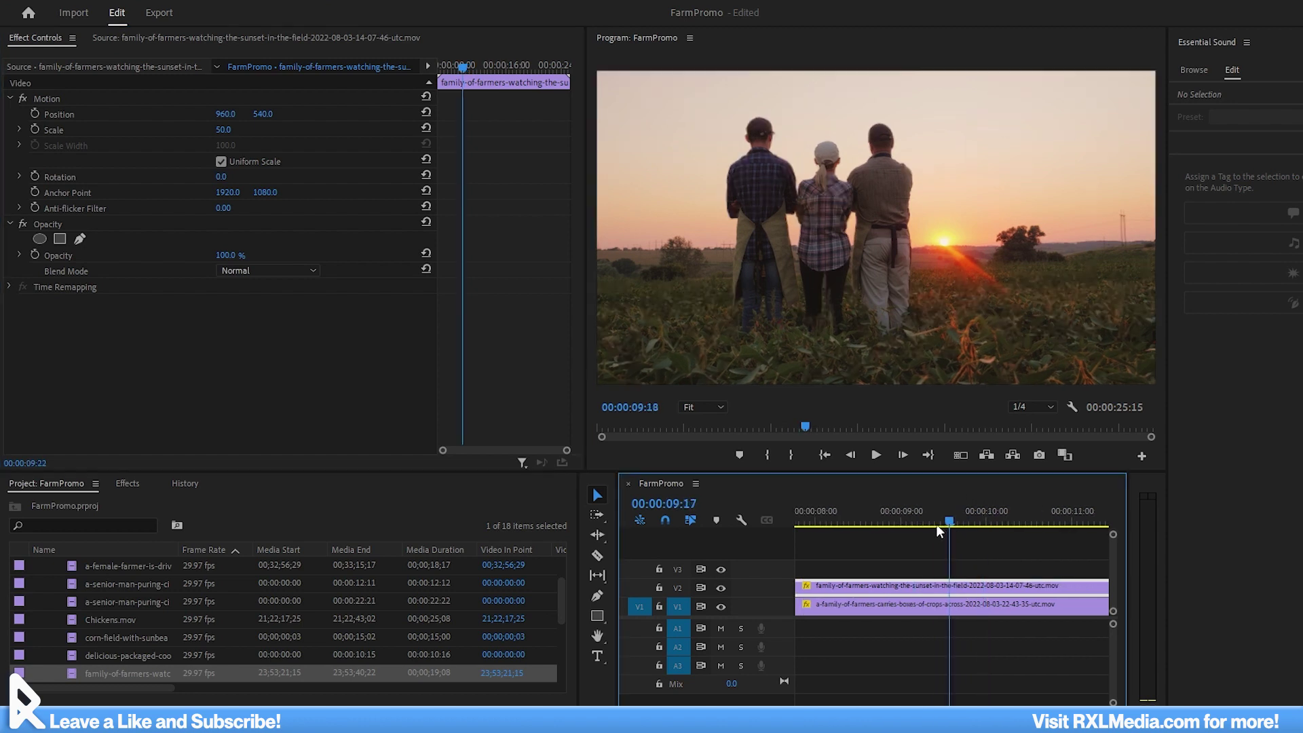
{"action": "left_click", "coordinate": [899, 534]}
{"action": "key", "text": "c"}
{"action": "left_click", "coordinate": [903, 604], "text": "shift"}
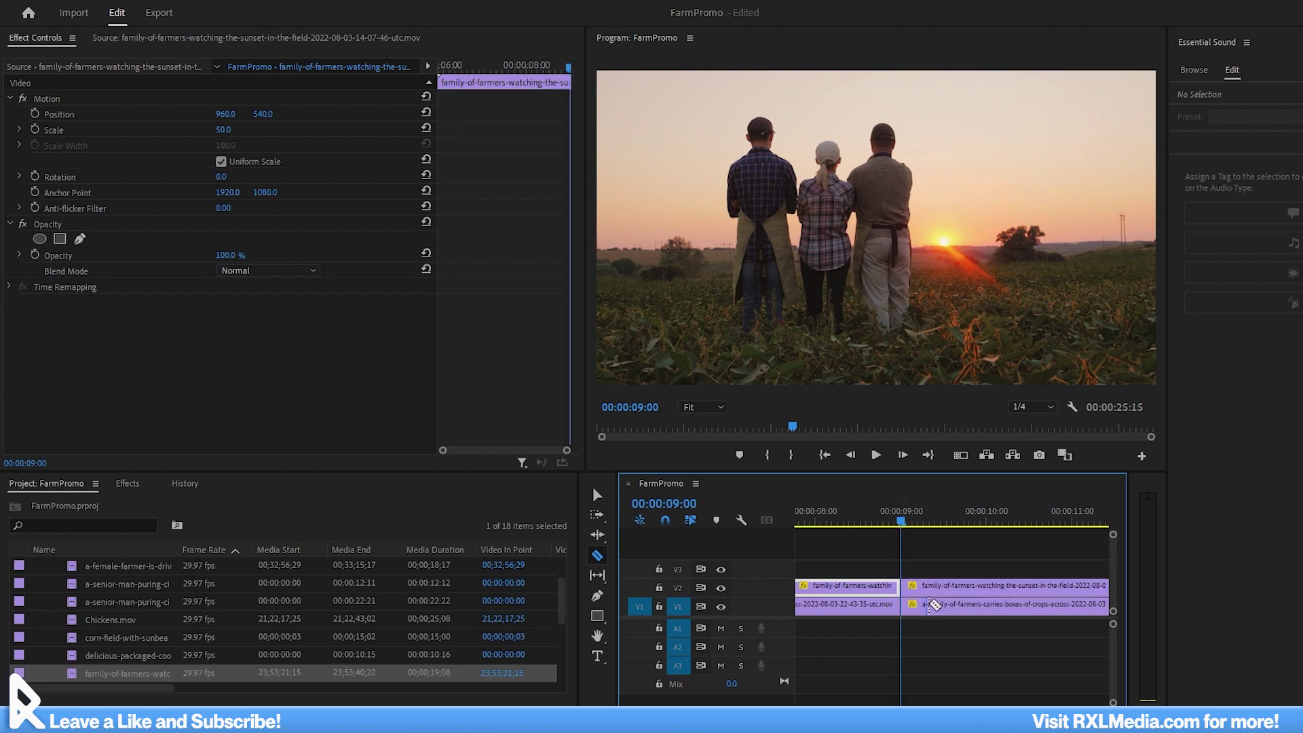
{"action": "key", "text": "v"}
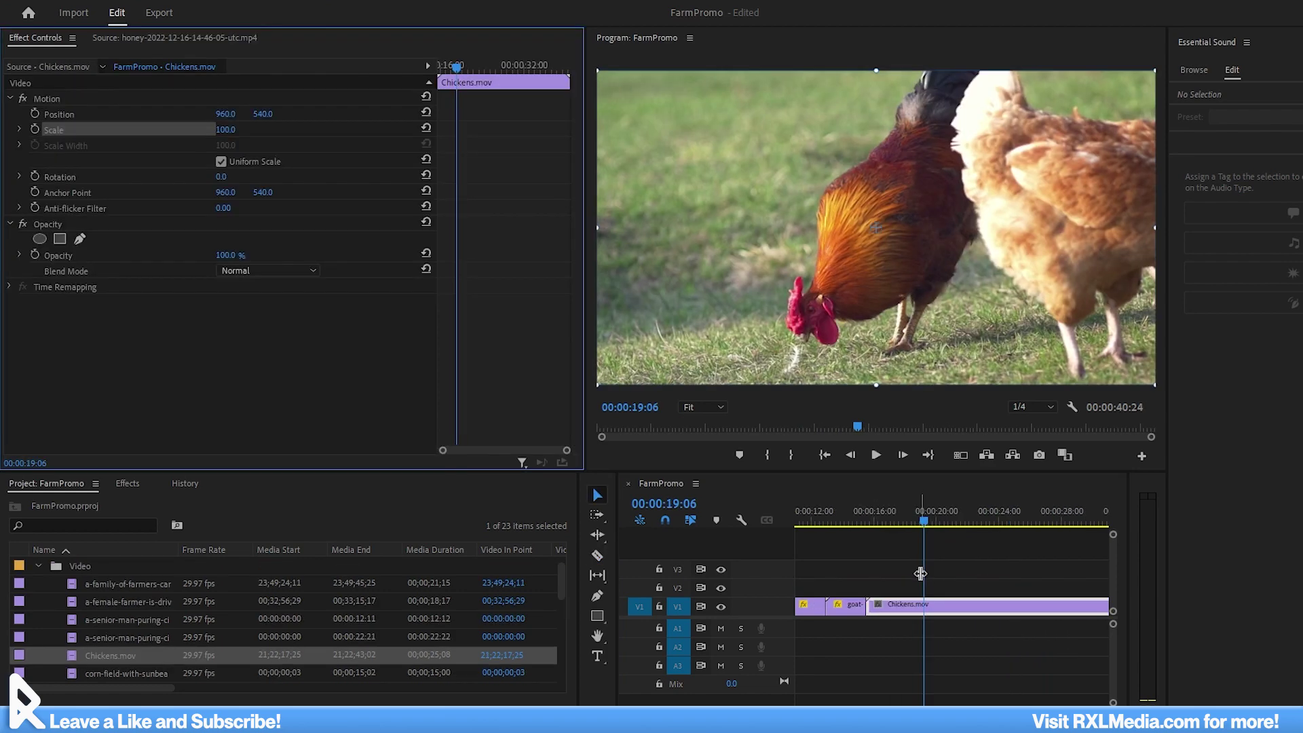
Play the sequence through the goat, sunflower and pumpkin wheelbarrow shots
{"action": "left_click", "coordinate": [865, 515]}
{"action": "key", "text": "space"}
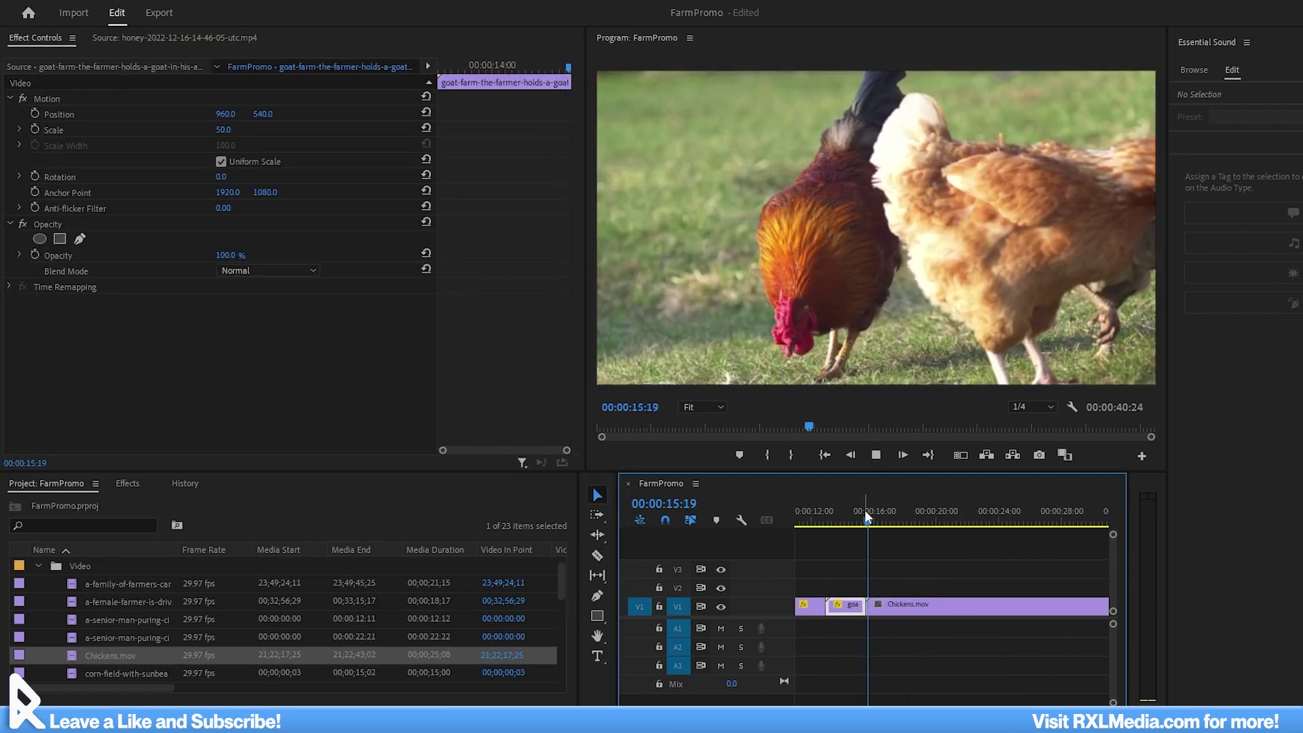
{"action": "left_click", "coordinate": [837, 516]}
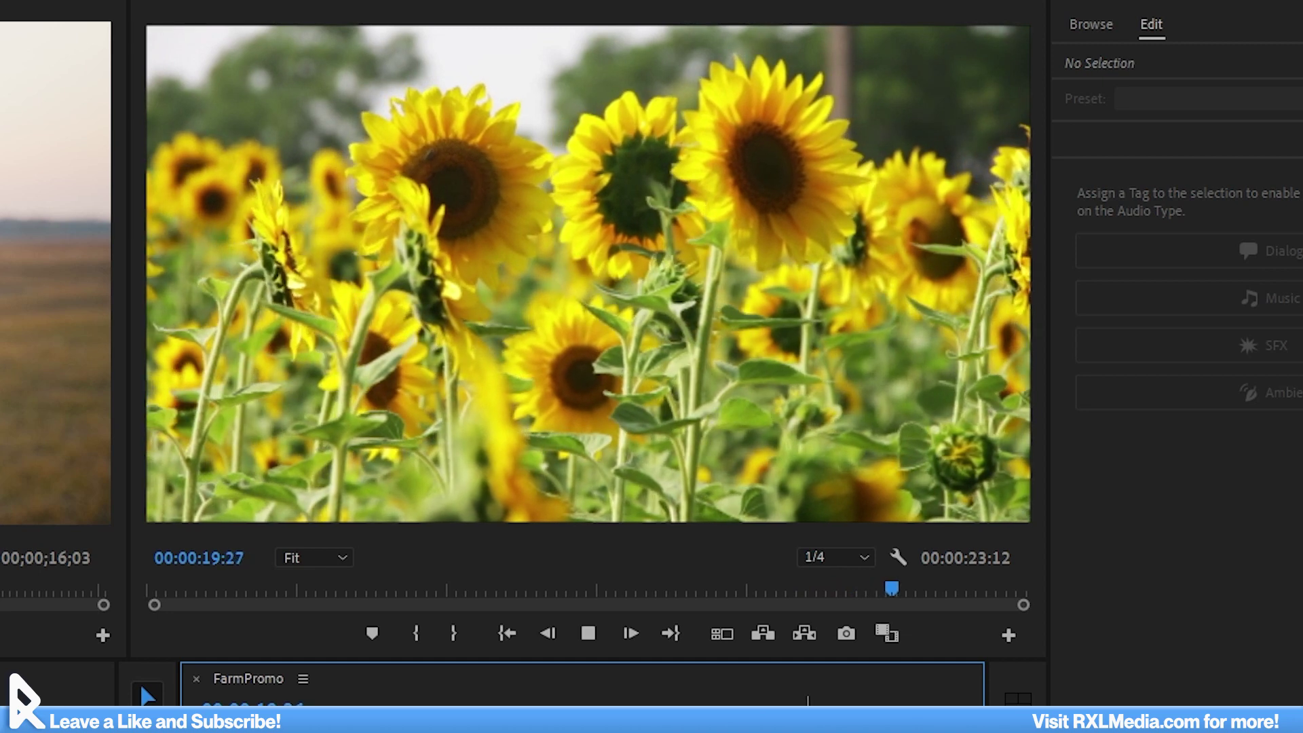
{"action": "key", "text": "space"}
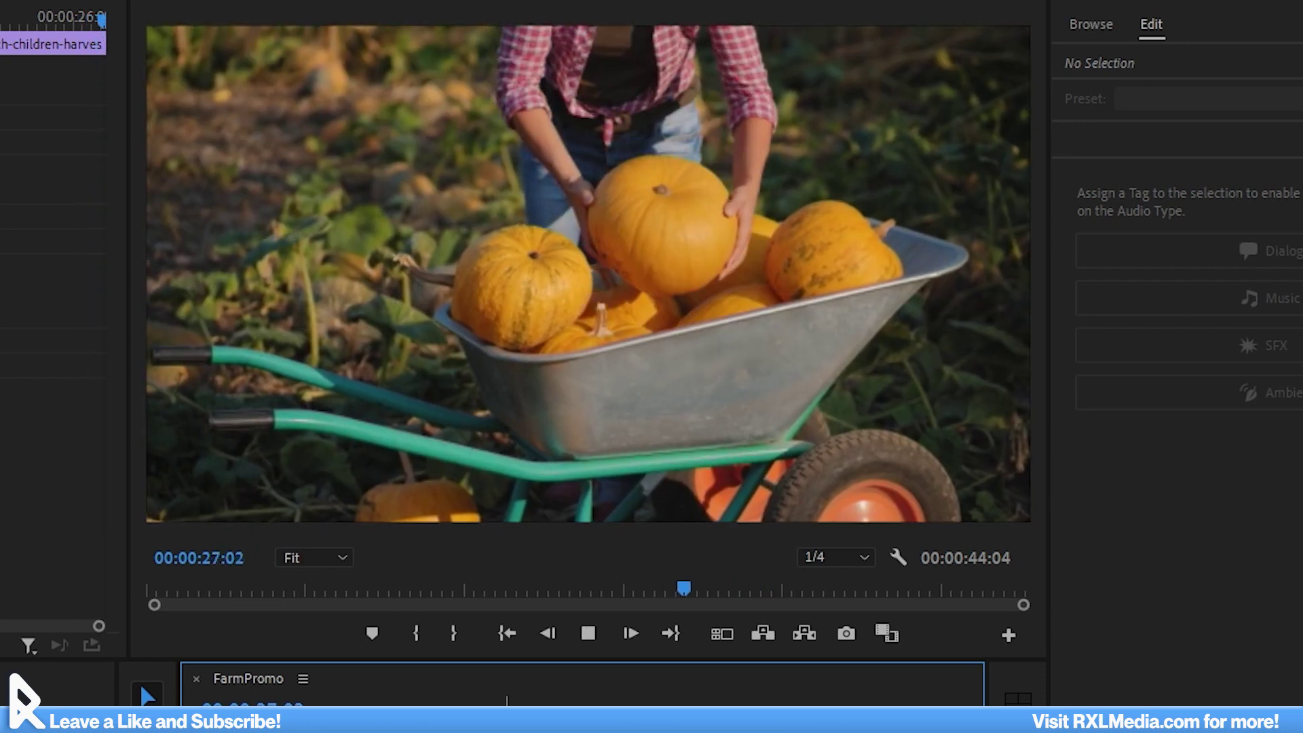
{"action": "key", "text": "space"}
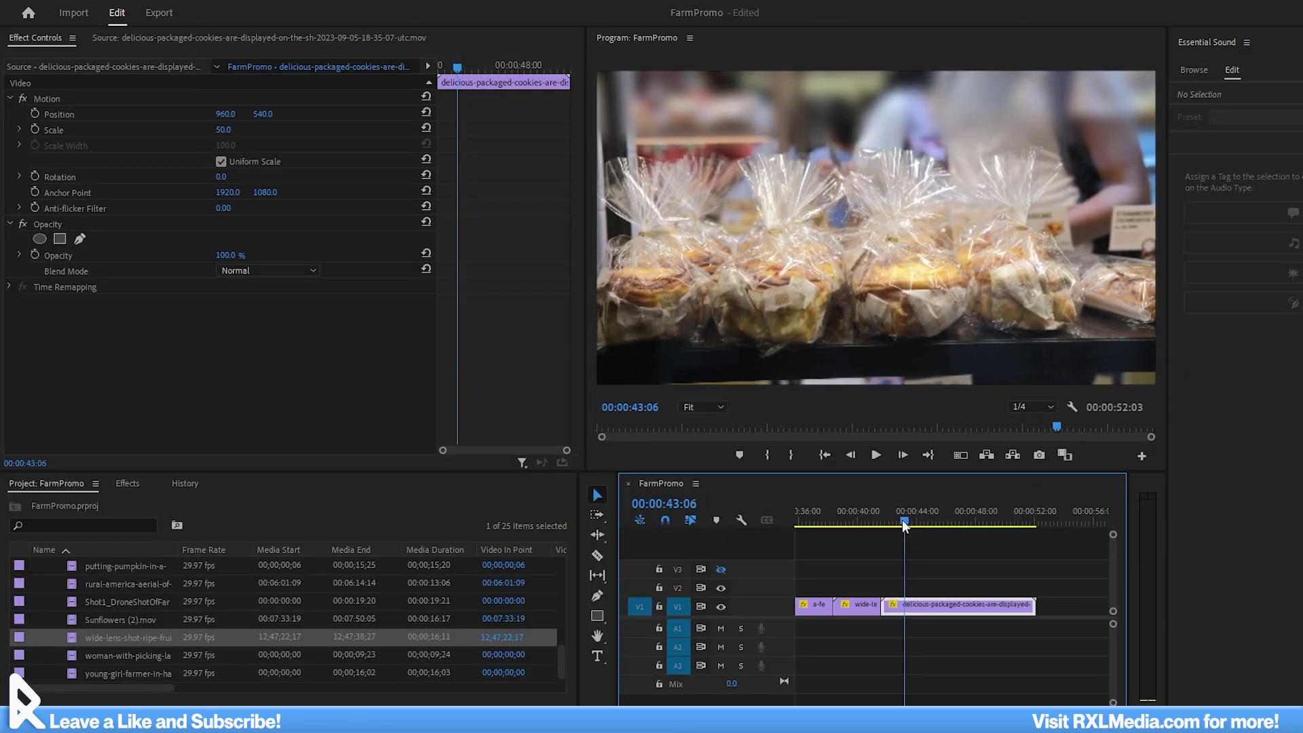
Reposition the packaged cookies clip and drag the honey clip into the sequence
{"action": "mouse_move", "coordinate": [901, 520]}
{"action": "left_mouse_down"}
{"action": "mouse_move", "coordinate": [877, 520]}
{"action": "mouse_move", "coordinate": [911, 520]}
{"action": "left_mouse_up"}
{"action": "left_click_drag", "start_coordinate": [910, 604], "coordinate": [908, 597]}
{"action": "left_click", "coordinate": [878, 506]}
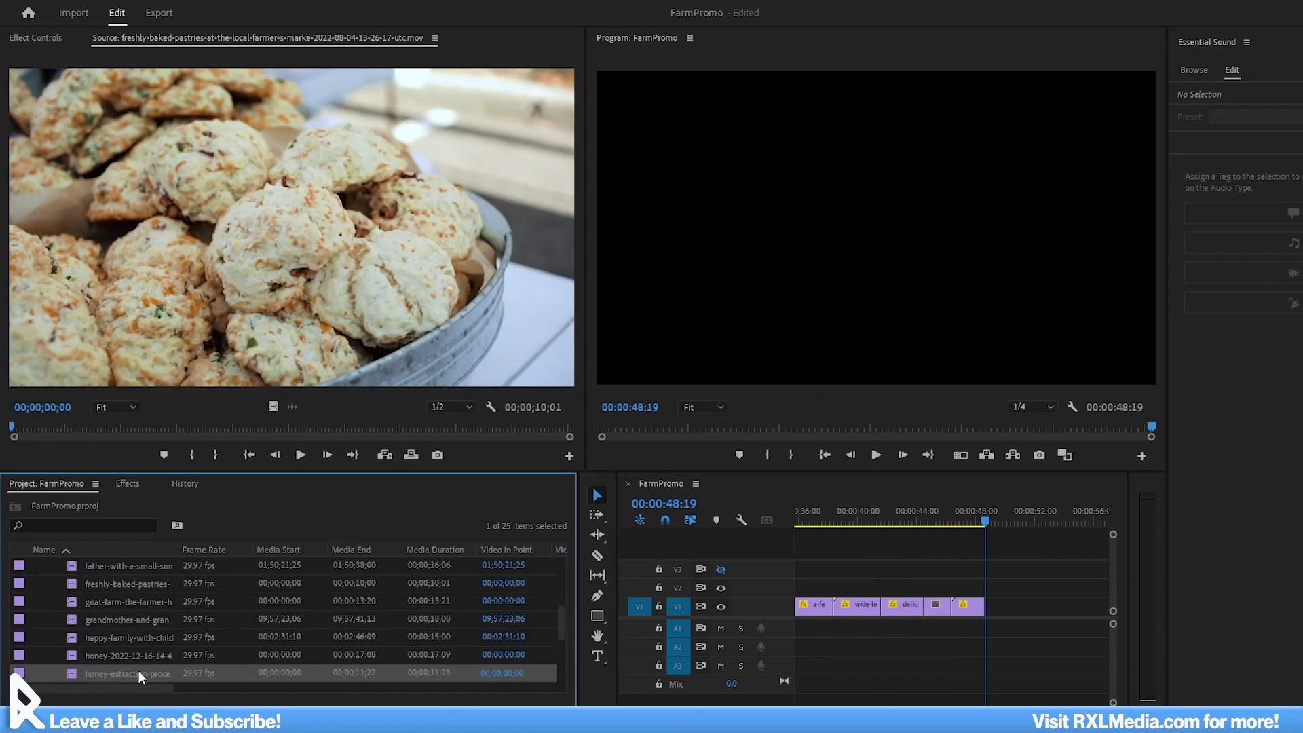
{"action": "left_click_drag", "start_coordinate": [145, 657], "coordinate": [530, 630]}
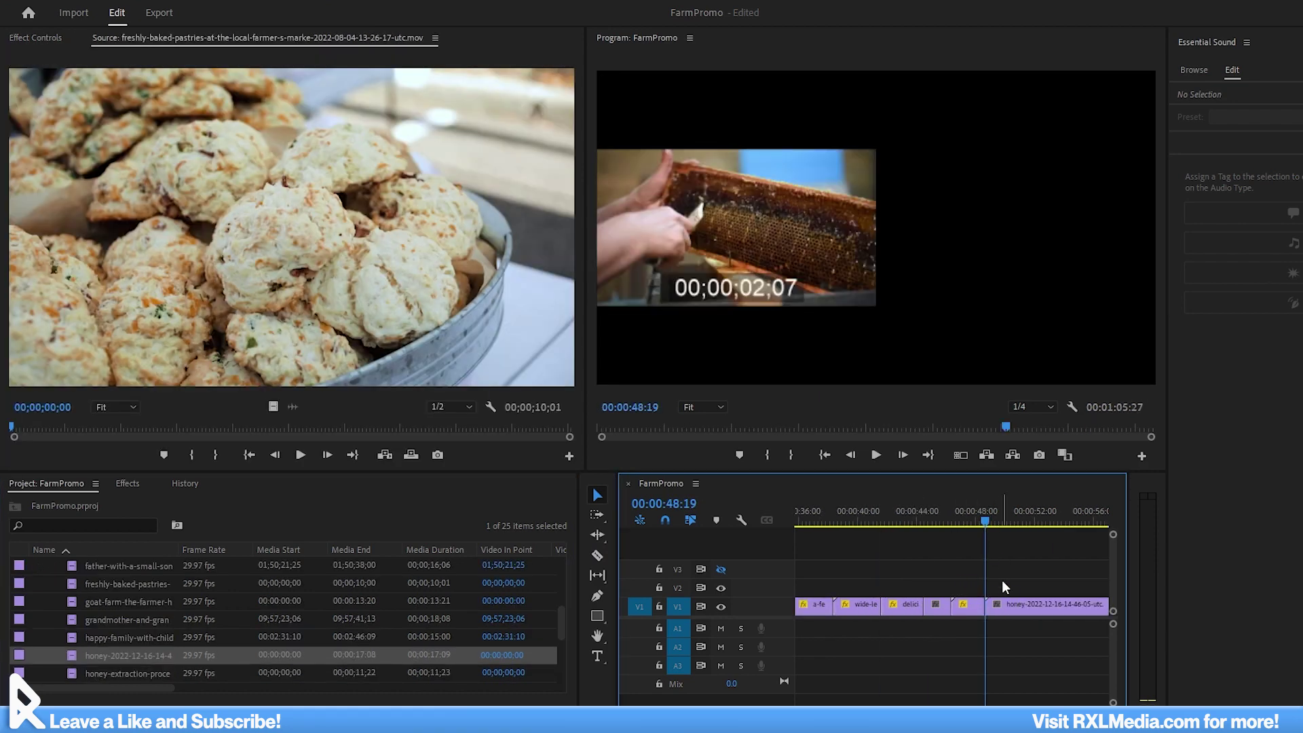
Delete the corn-field clip and move the farm aerial clip down into the V1 gap
{"action": "left_click_drag", "start_coordinate": [1006, 587], "coordinate": [1003, 587]}
{"action": "scroll", "coordinate": [950, 590], "scroll_direction": "down", "scroll_amount": 2}
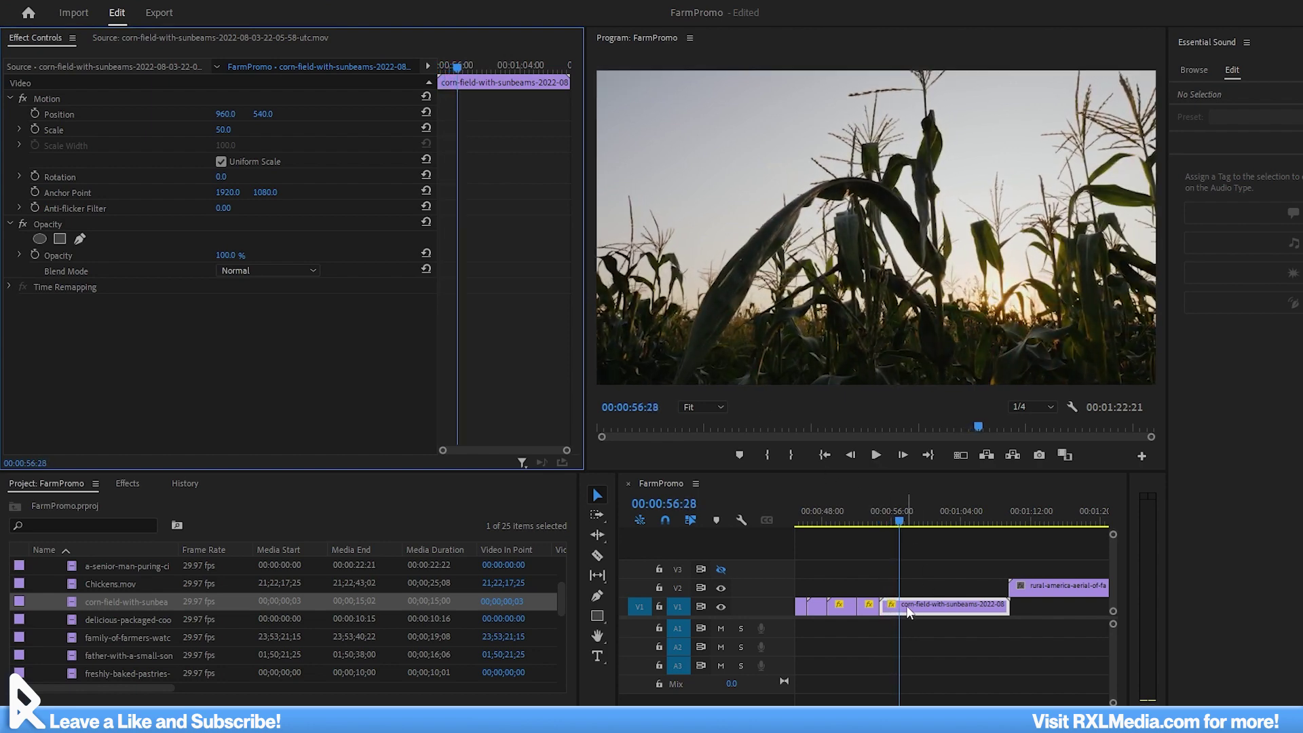
{"action": "key", "text": "Delete"}
{"action": "left_click_drag", "start_coordinate": [1039, 587], "coordinate": [938, 619]}
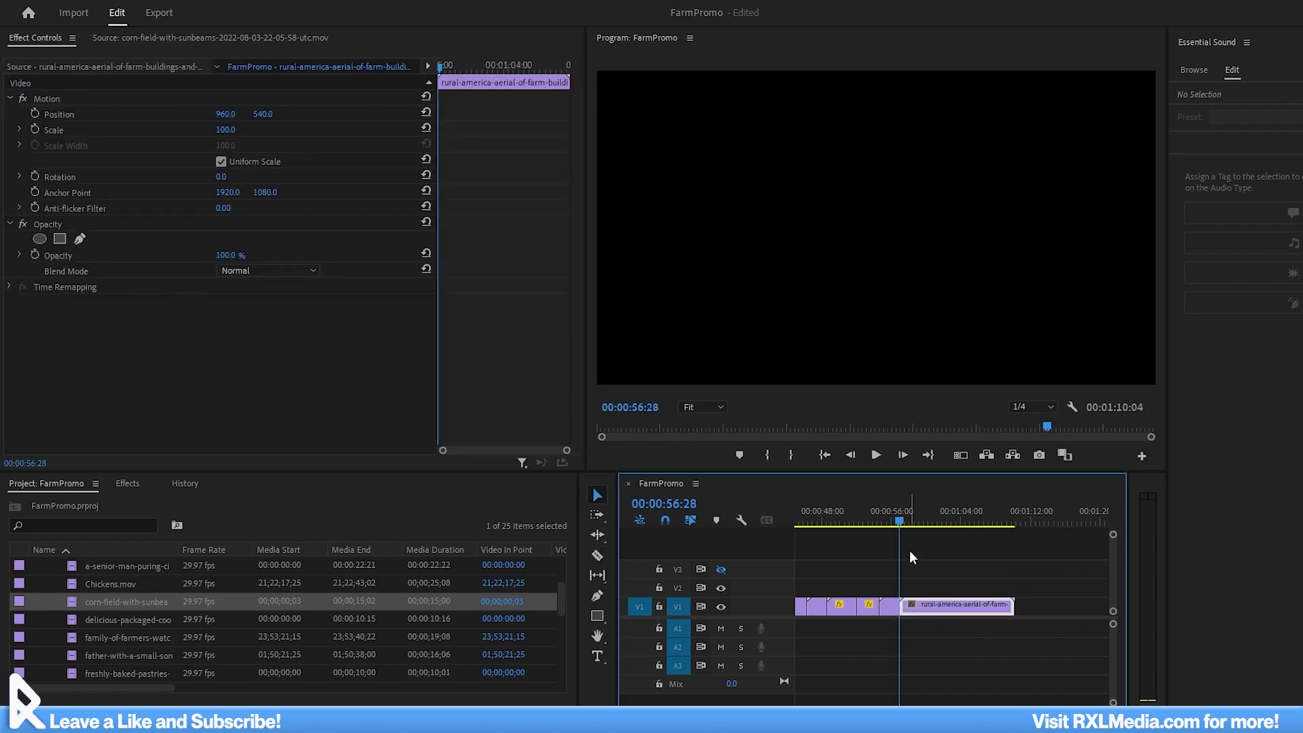
Set the farm aerial clip's Scale to 70
{"action": "left_click", "coordinate": [225, 129]}
{"action": "type", "text": "670"}
{"action": "key", "text": "Return"}
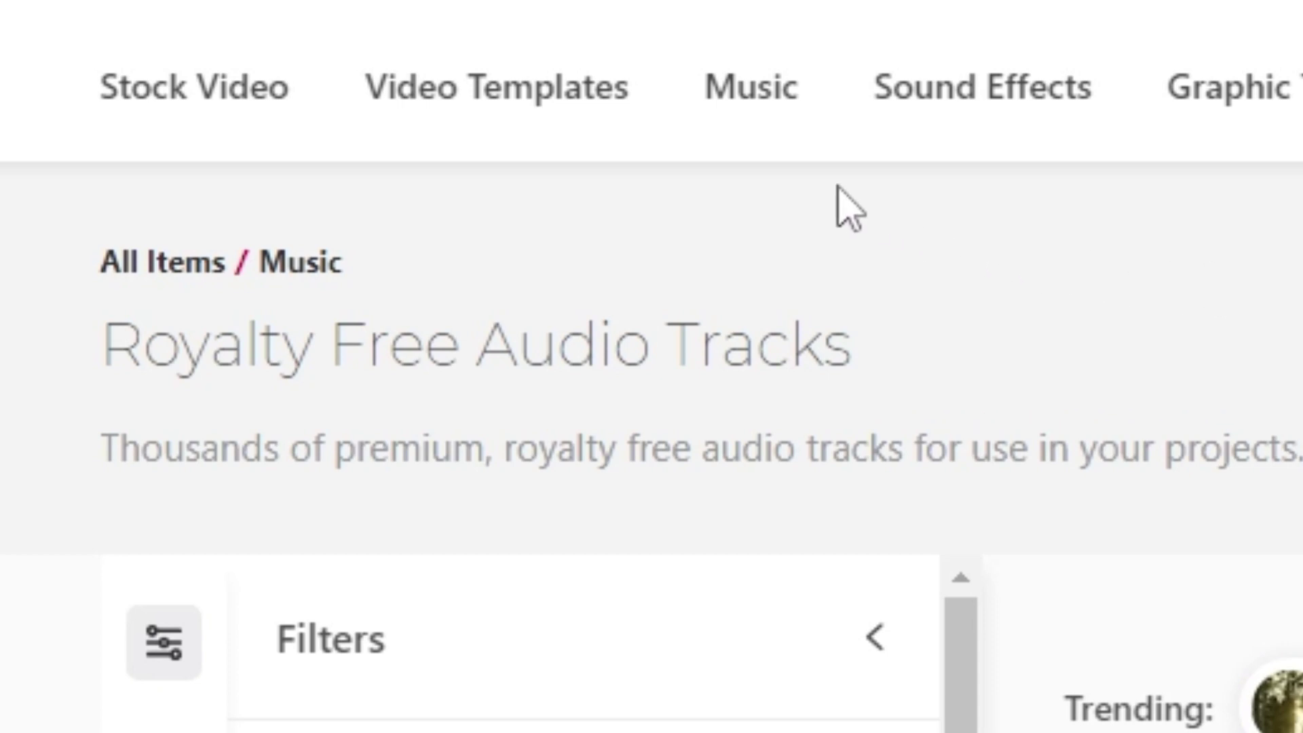
Lay the imported Farm_v3 (1_02).wav music on audio track A1 under the FarmPromo clips
{"action": "mouse_move", "coordinate": [739, 101]}
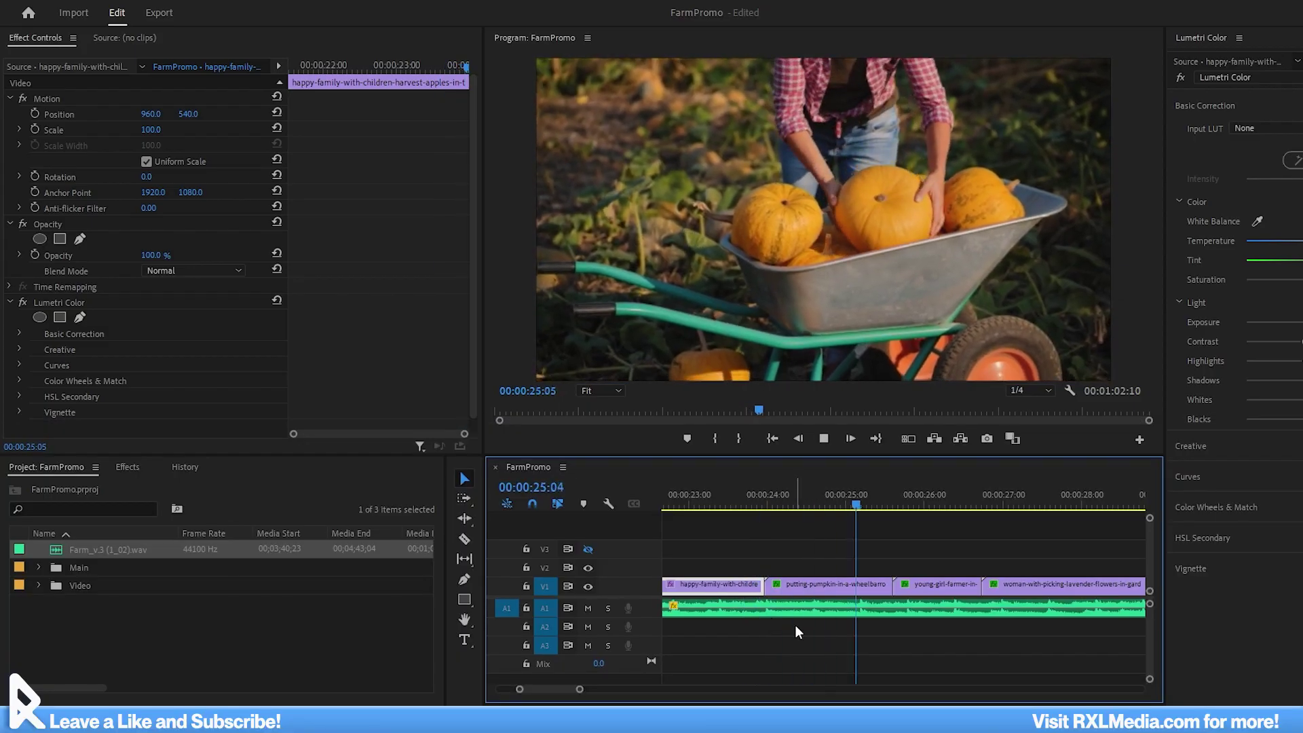
{"action": "left_click", "coordinate": [880, 588]}
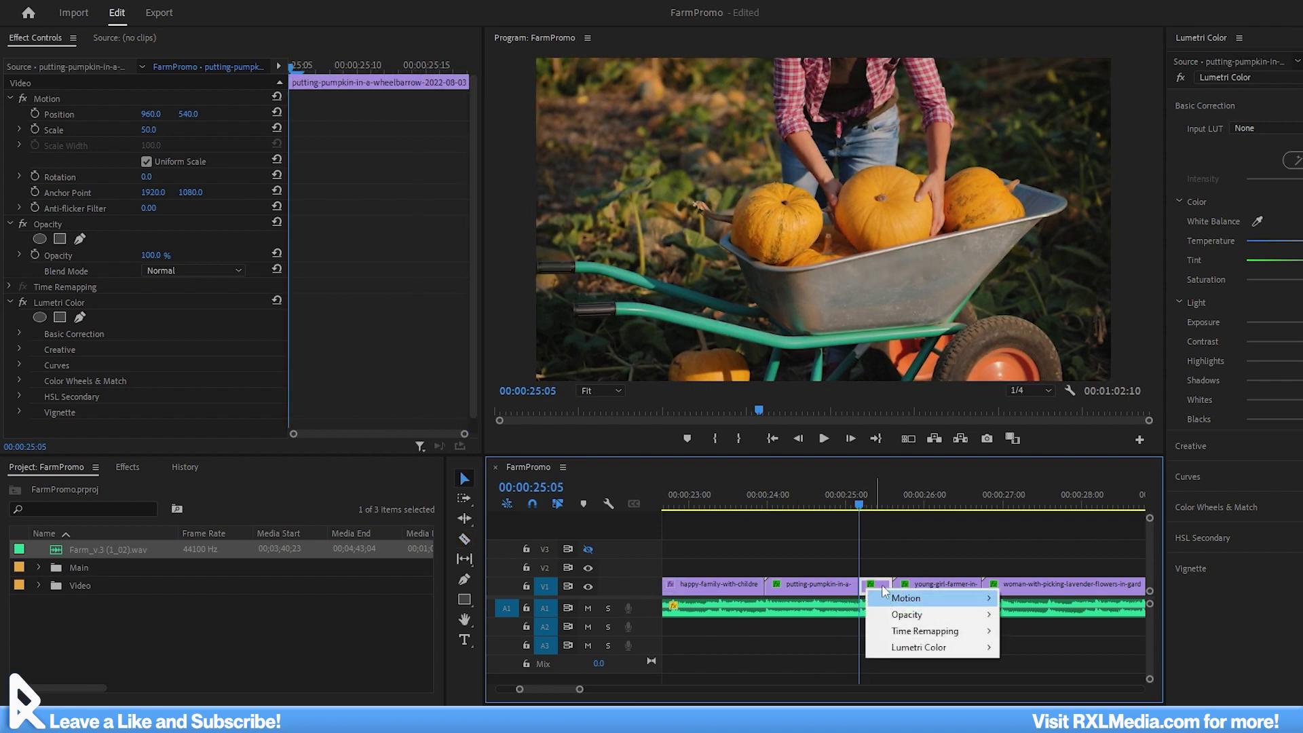
{"action": "left_click", "coordinate": [878, 592]}
{"action": "left_click", "coordinate": [880, 589]}
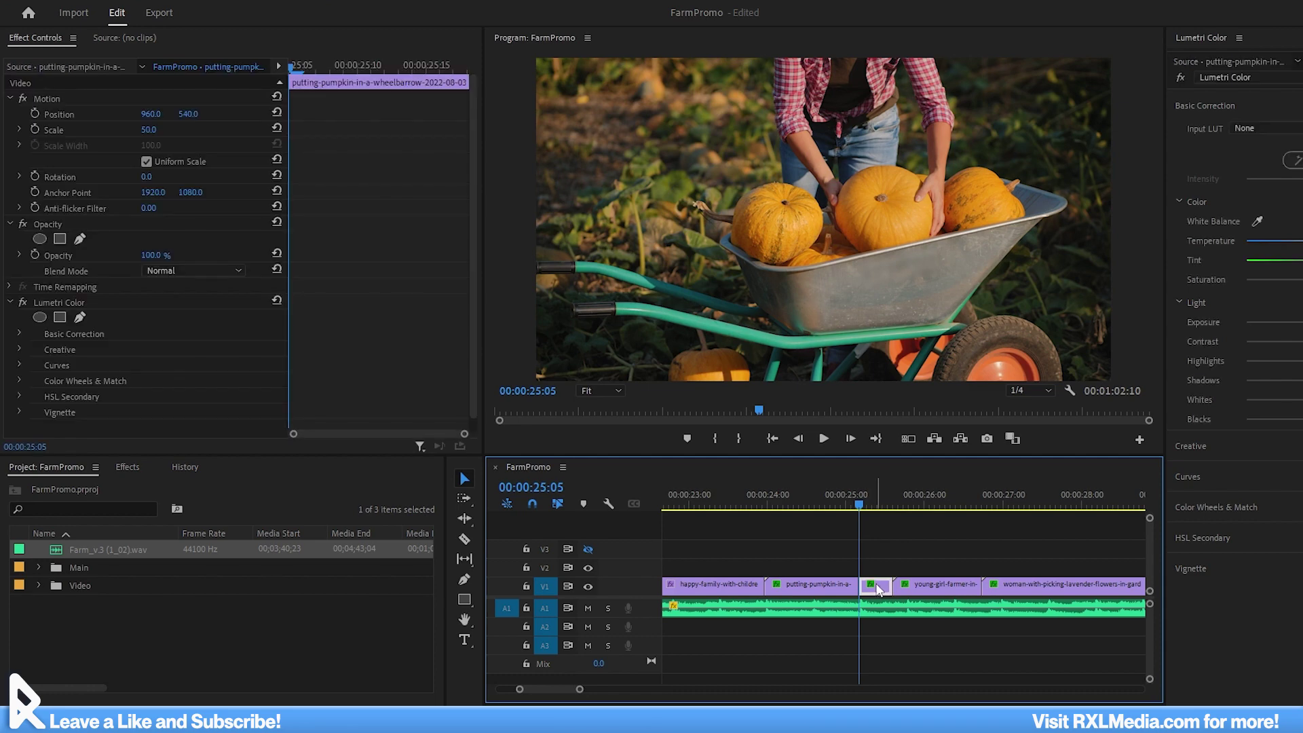
{"action": "left_click", "coordinate": [879, 569]}
{"action": "scroll", "coordinate": [874, 593], "scroll_direction": "up", "scroll_amount": 2}
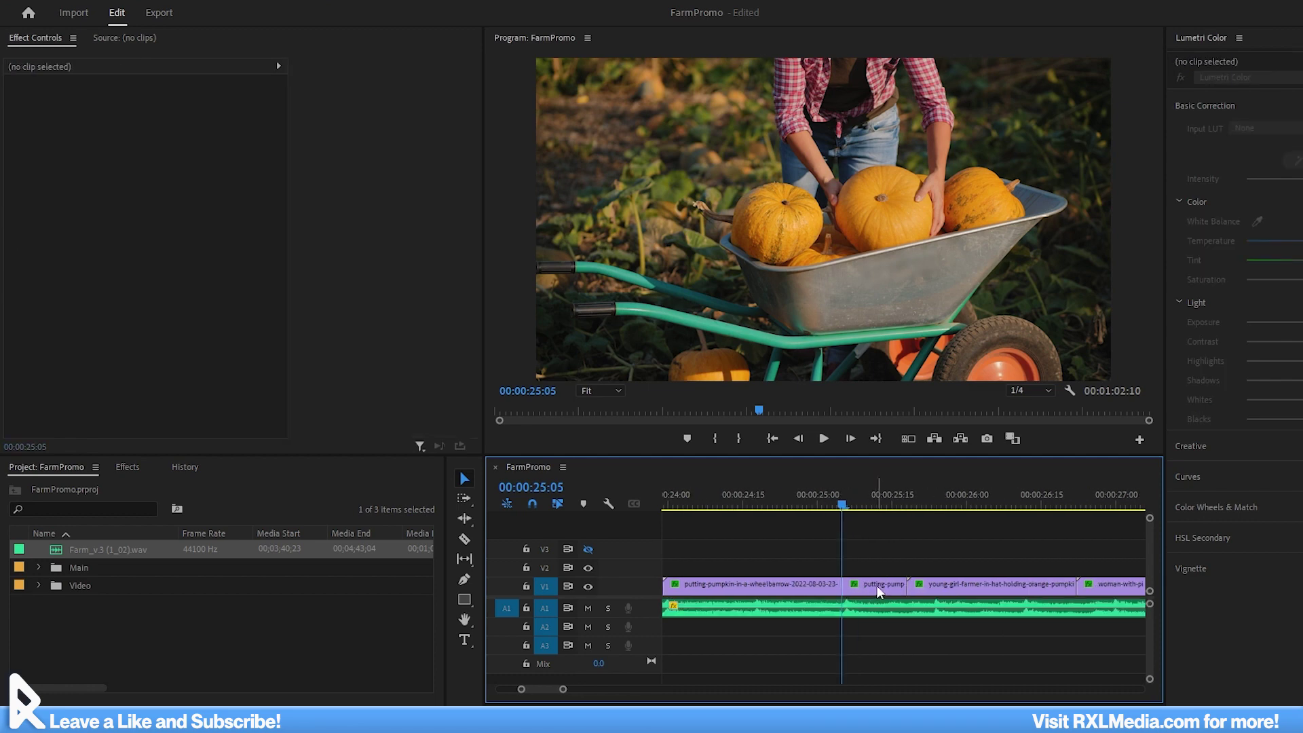
{"action": "right_click", "coordinate": [880, 592]}
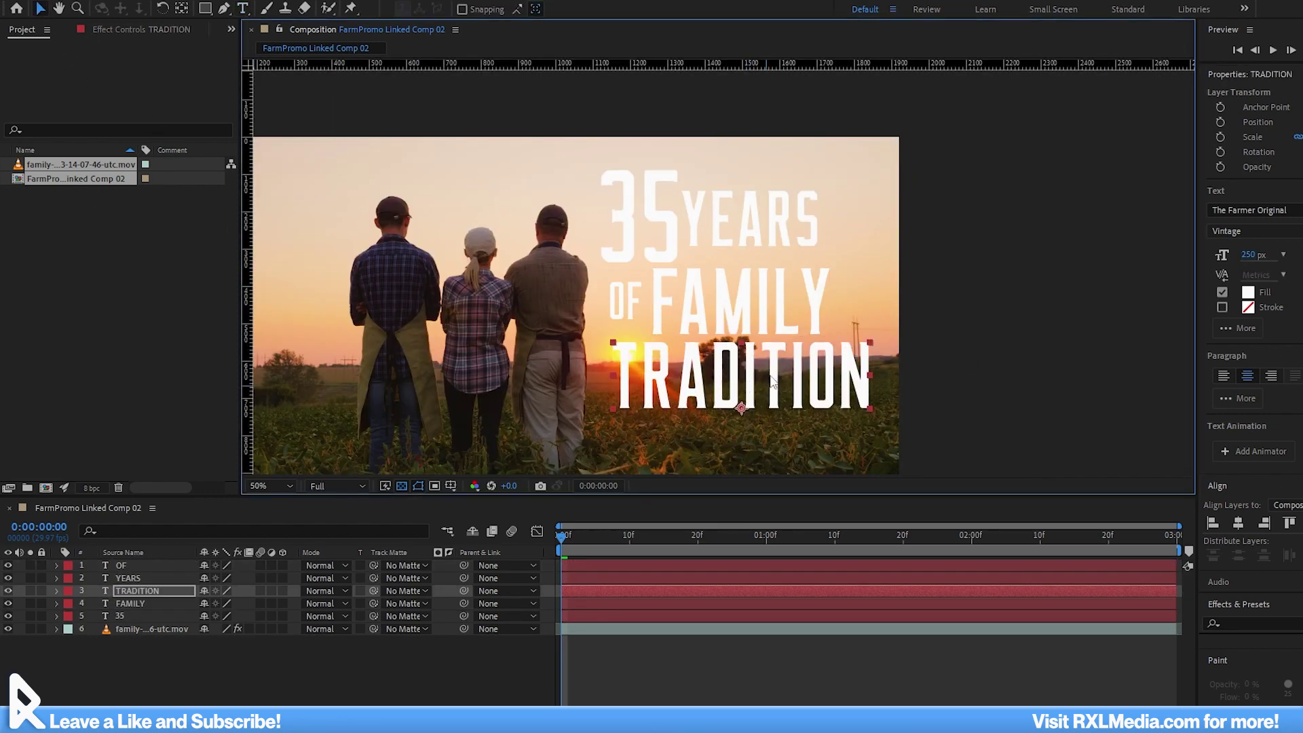
At 1:00, move OF left and TRADITION down to key positions, then select the five Position keyframes
{"action": "key", "text": "period"}
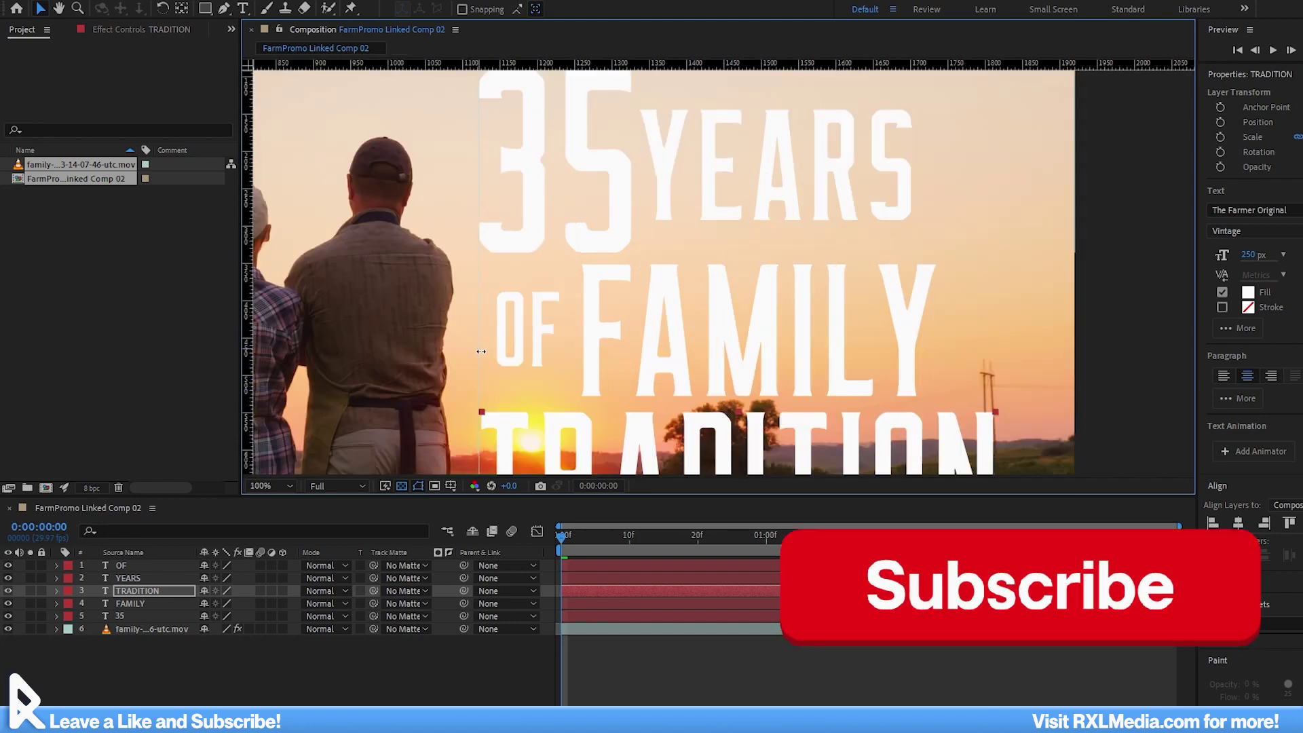
{"action": "key", "text": "comma"}
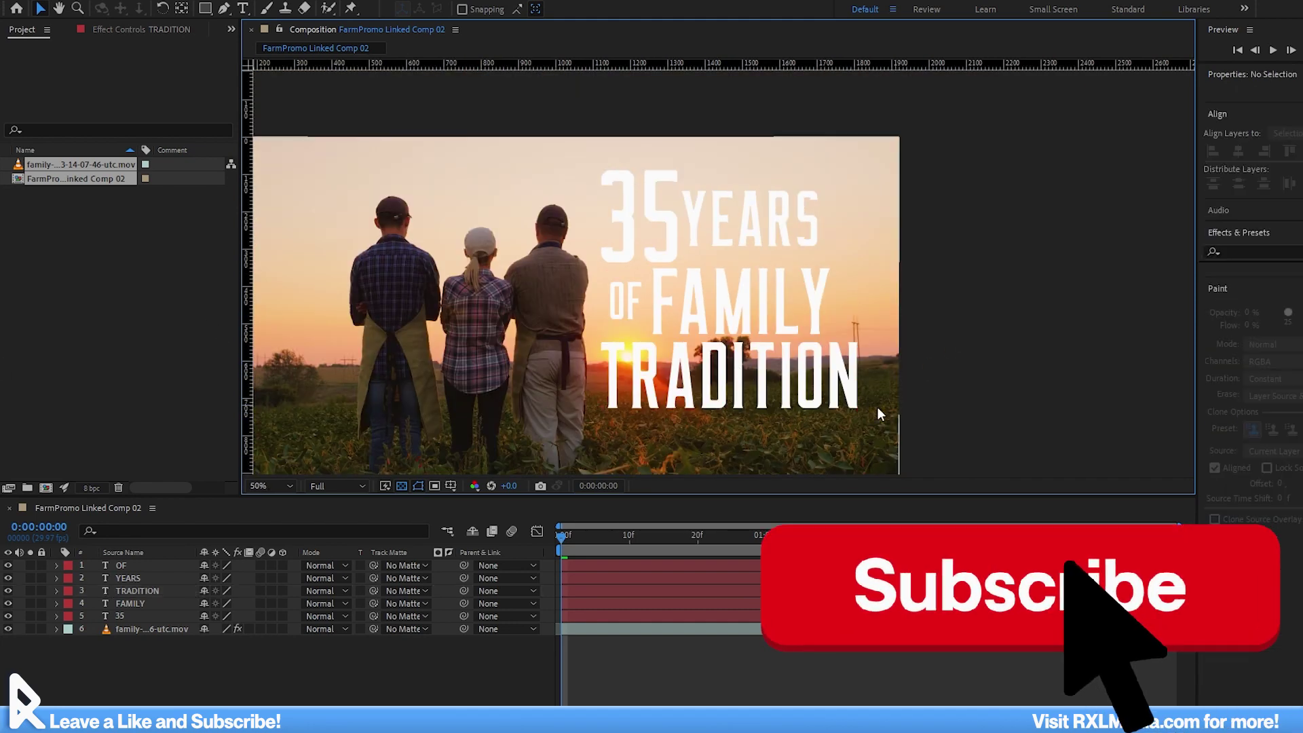
{"action": "left_click", "coordinate": [767, 370]}
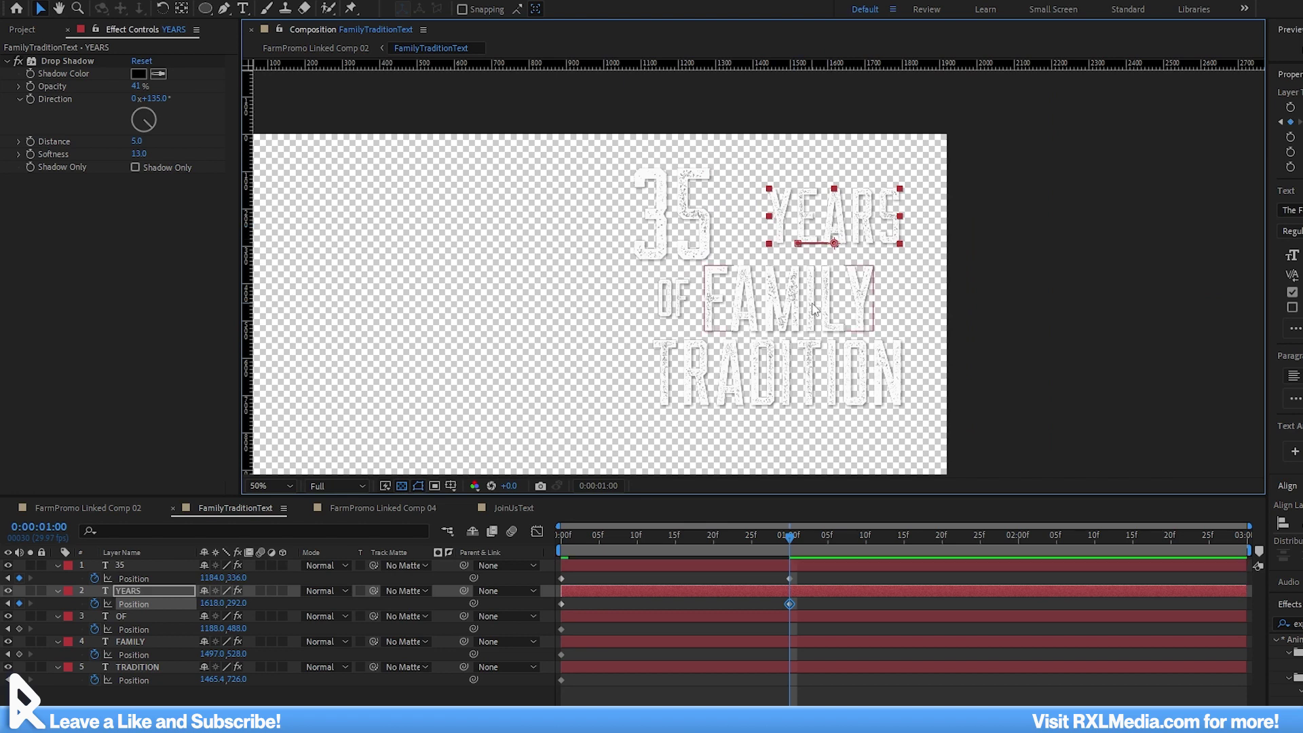
{"action": "left_click_drag", "start_coordinate": [696, 309], "coordinate": [796, 303]}
{"action": "left_click_drag", "start_coordinate": [788, 395], "coordinate": [789, 407]}
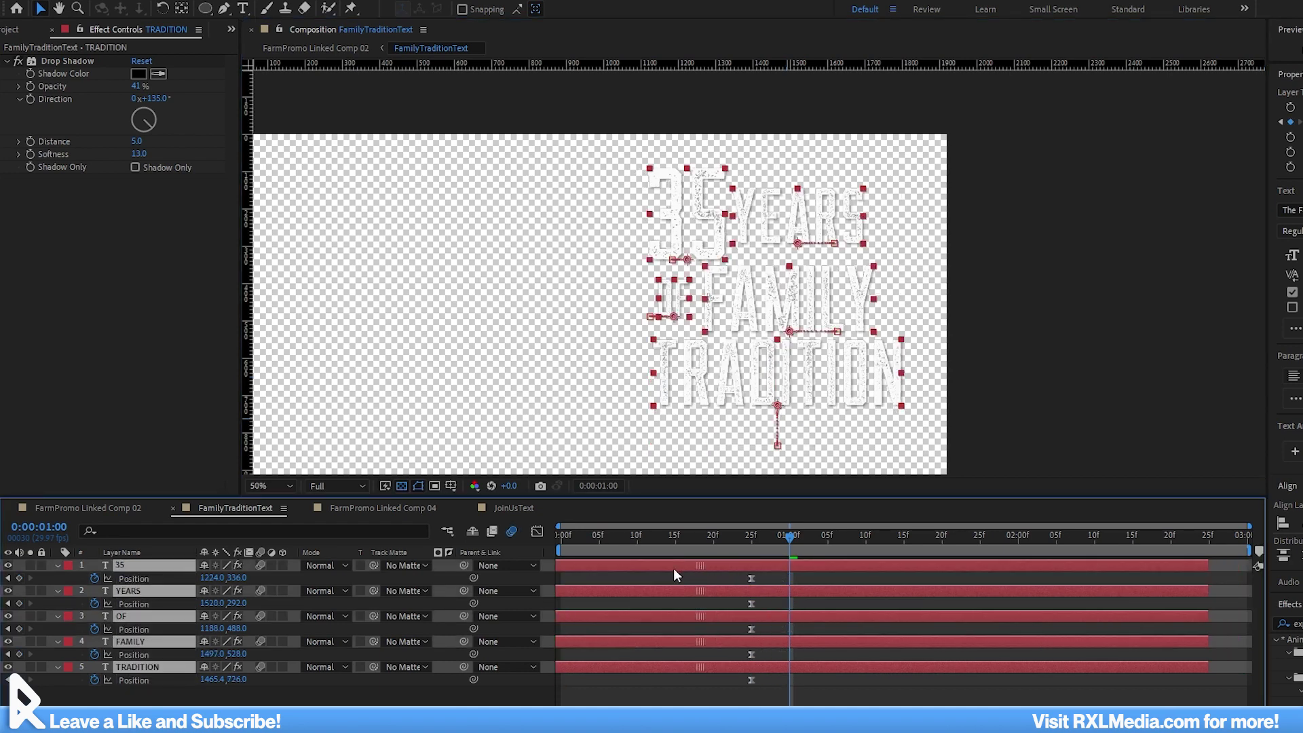
{"action": "left_click_drag", "start_coordinate": [693, 585], "coordinate": [655, 699]}
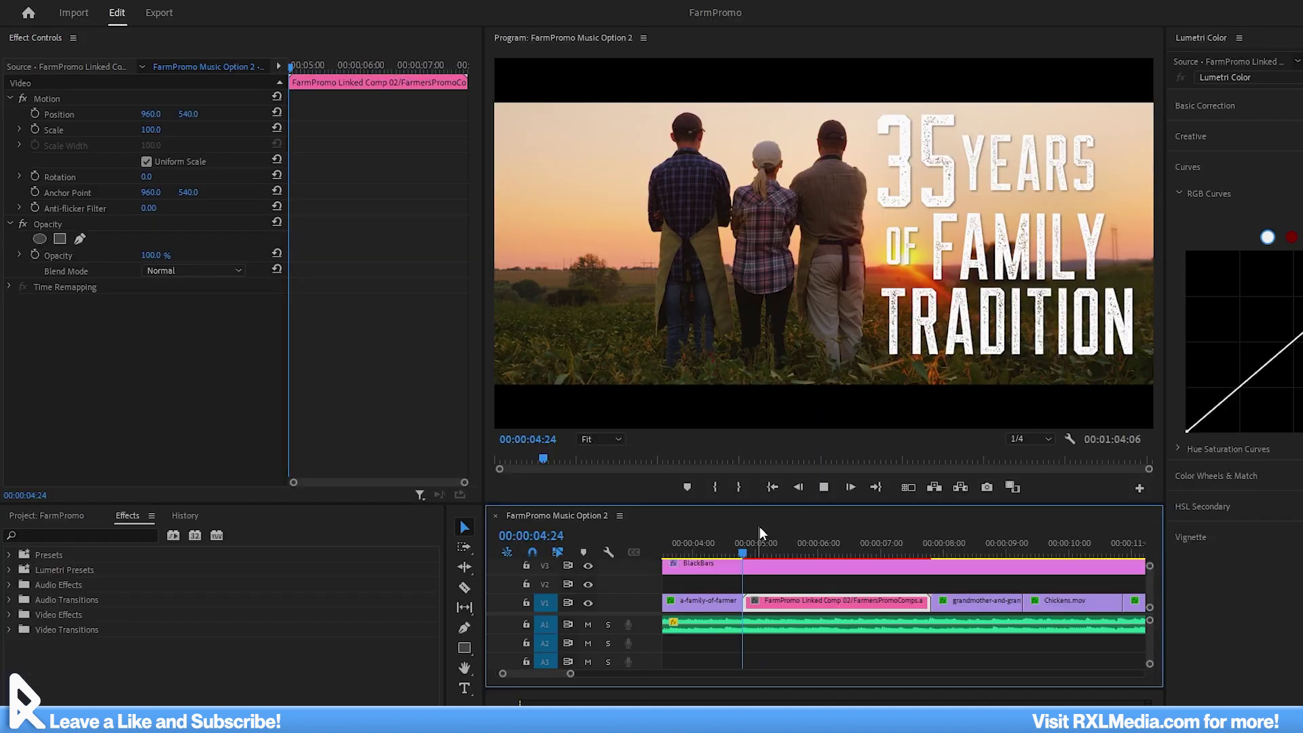
{"action": "key", "text": "space"}
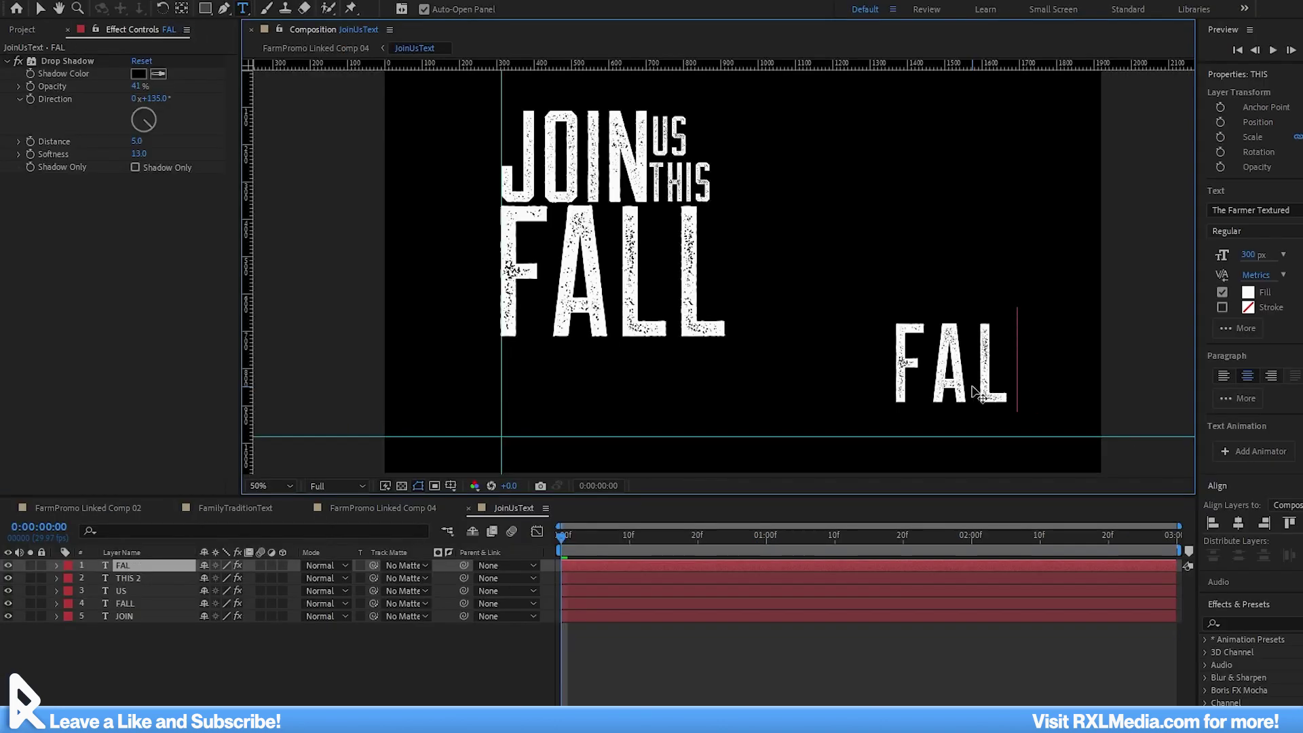
Change the FAL text layer to FOR and place it next to FALL
{"action": "key", "text": "BackSpace"}
{"action": "key", "text": "BackSpace"}
{"action": "type", "text": "OR"}
{"action": "left_click", "coordinate": [39, 8]}
{"action": "left_click_drag", "start_coordinate": [1006, 367], "coordinate": [760, 292]}
{"action": "double_click", "coordinate": [823, 398]}
{"action": "left_click", "coordinate": [41, 9]}
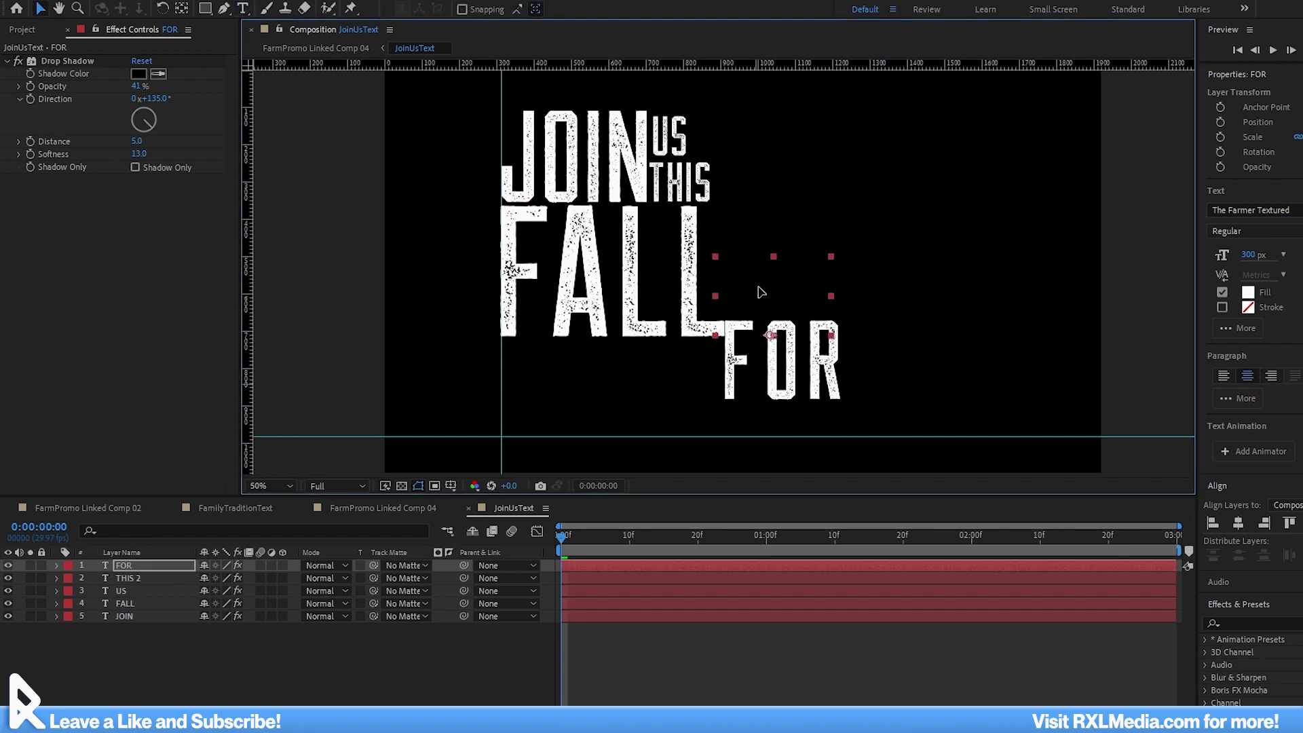
Raise JOIN, US and THIS, align THIS with FALL's left edge, and add a vertical guide
{"action": "left_click", "coordinate": [668, 146], "text": "shift"}
{"action": "left_click_drag", "start_coordinate": [669, 146], "coordinate": [668, 137]}
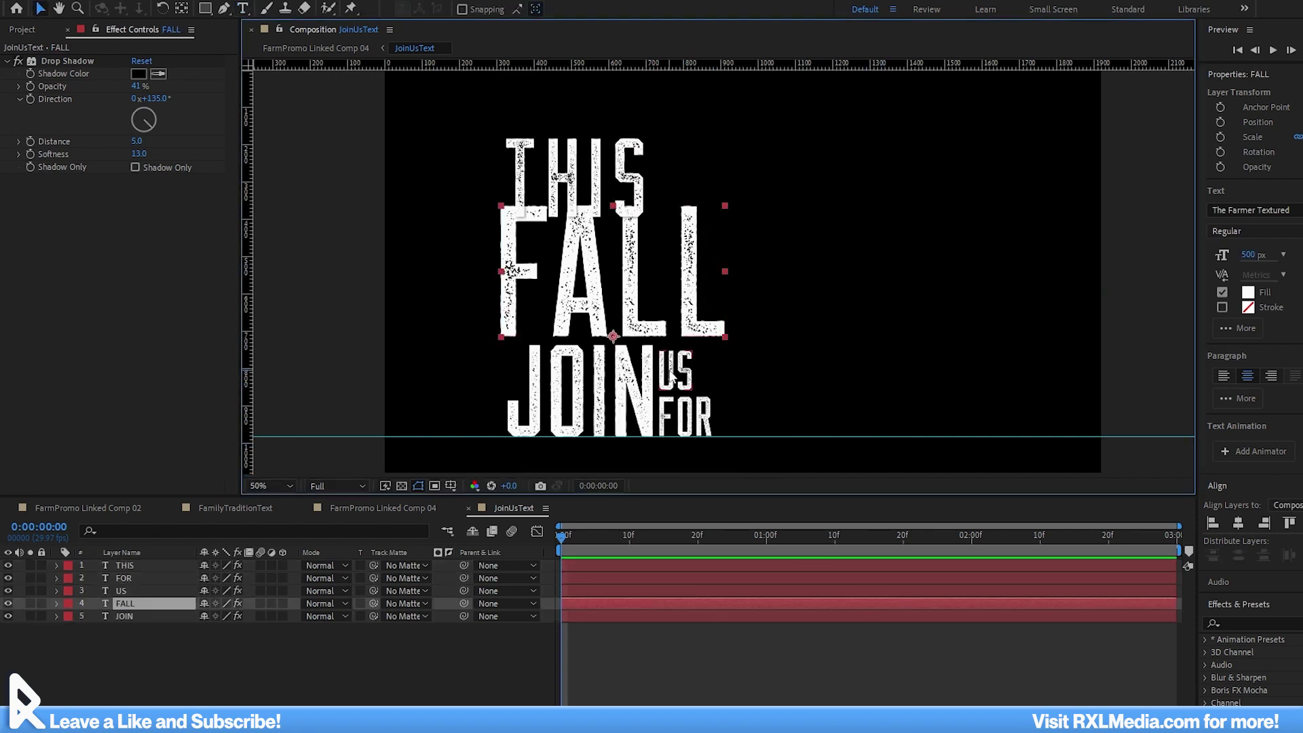
{"action": "left_click", "coordinate": [604, 163]}
{"action": "left_click_drag", "start_coordinate": [616, 158], "coordinate": [574, 158]}
{"action": "left_click_drag", "start_coordinate": [248, 234], "coordinate": [497, 234]}
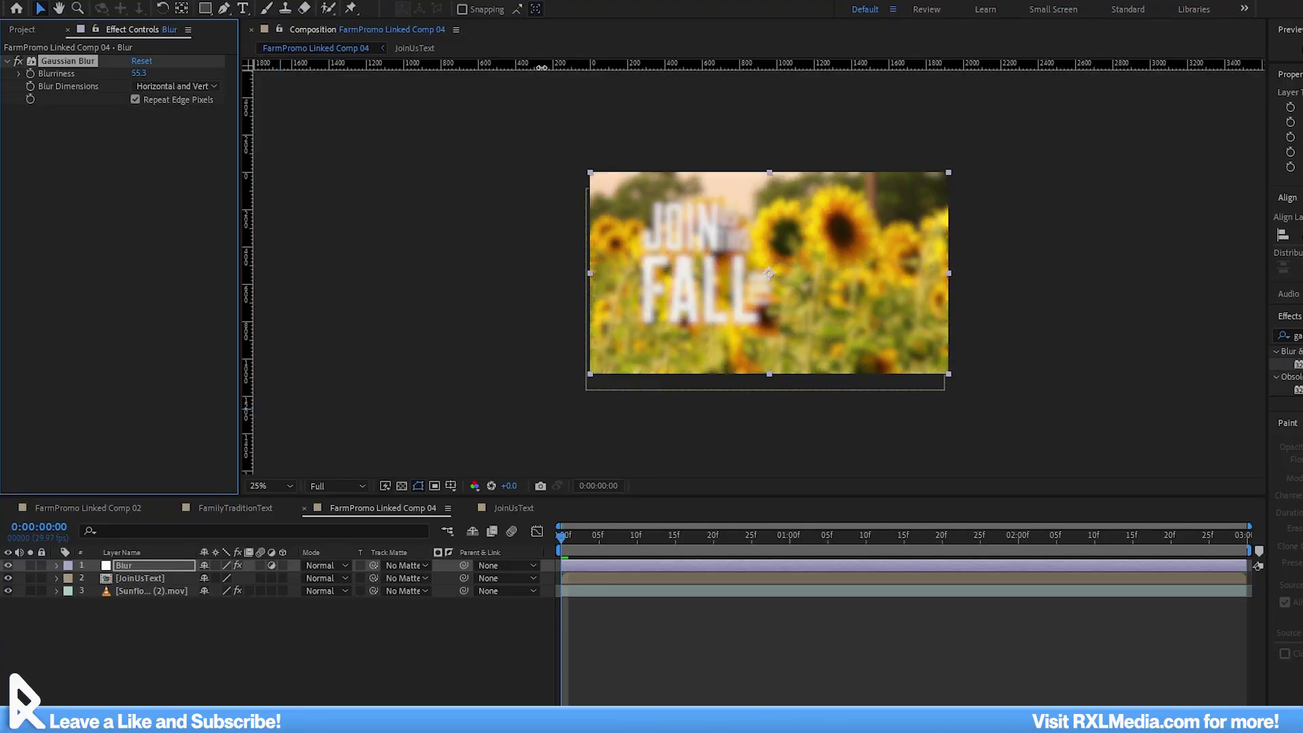
Move the Blur layer below JoinUsText, increase its Mask Feather, and disable the Exposure effect
{"action": "left_click_drag", "start_coordinate": [168, 566], "coordinate": [170, 587]}
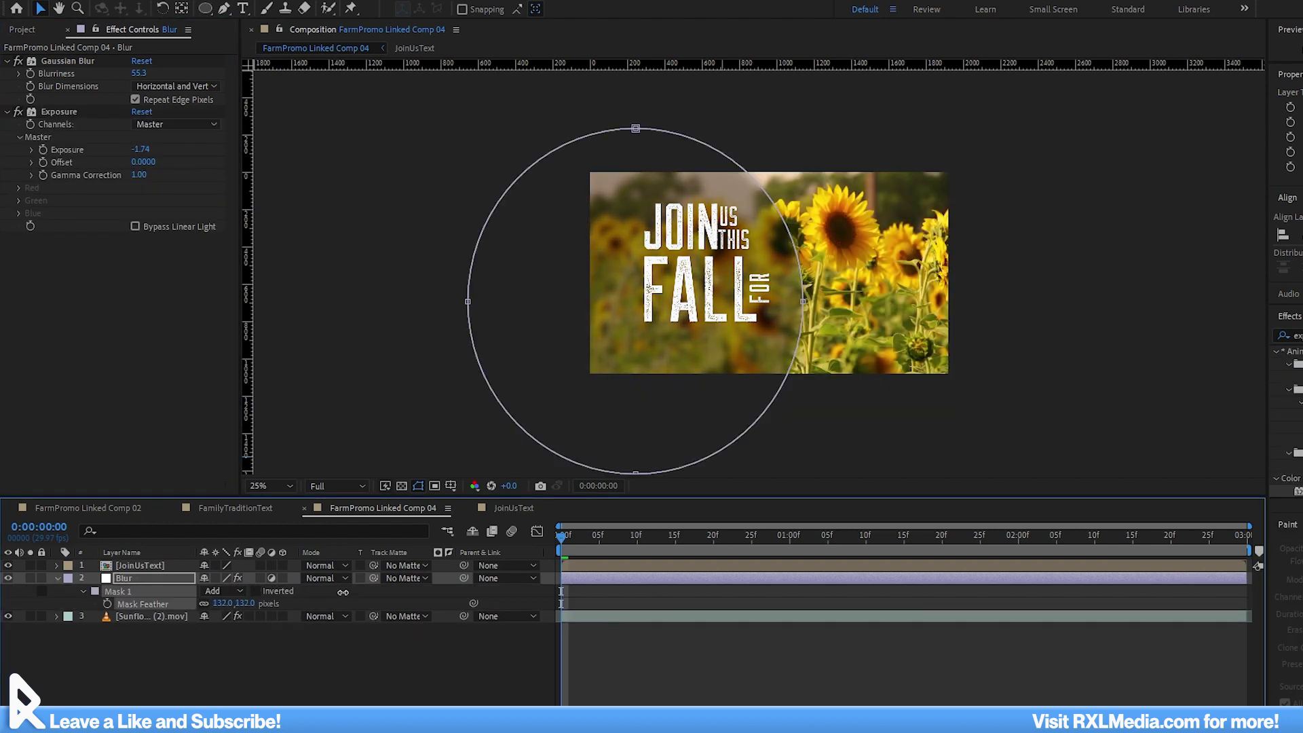
{"action": "left_click_drag", "start_coordinate": [355, 592], "coordinate": [801, 531]}
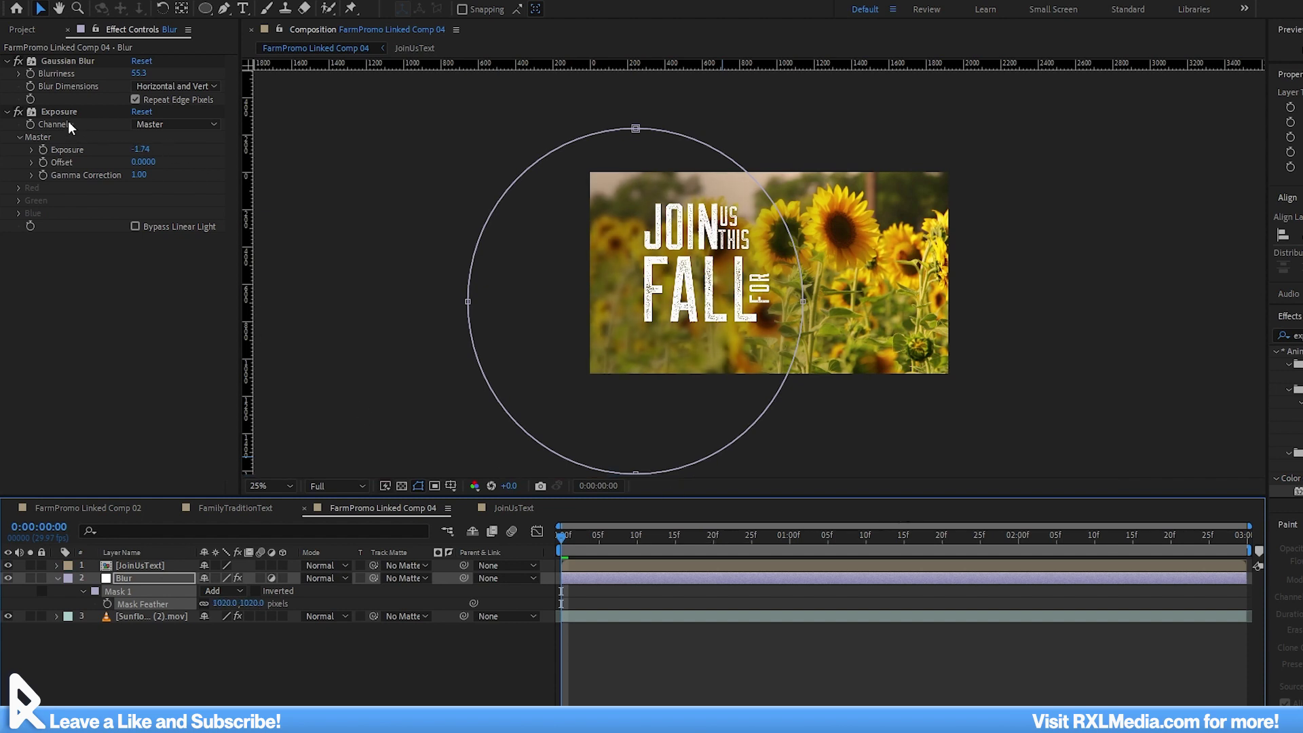
{"action": "left_click", "coordinate": [18, 112]}
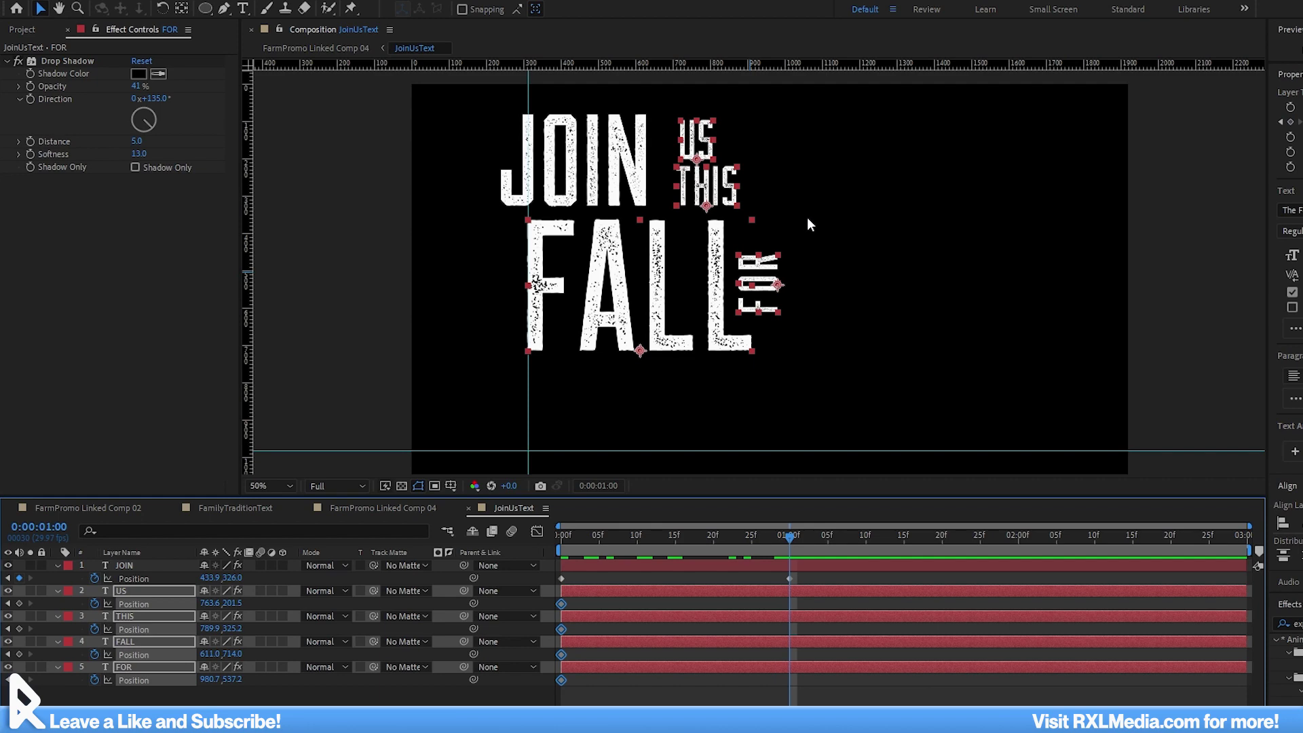
Lower the FALL word slightly to set its Position keyframe
{"action": "left_click", "coordinate": [808, 224]}
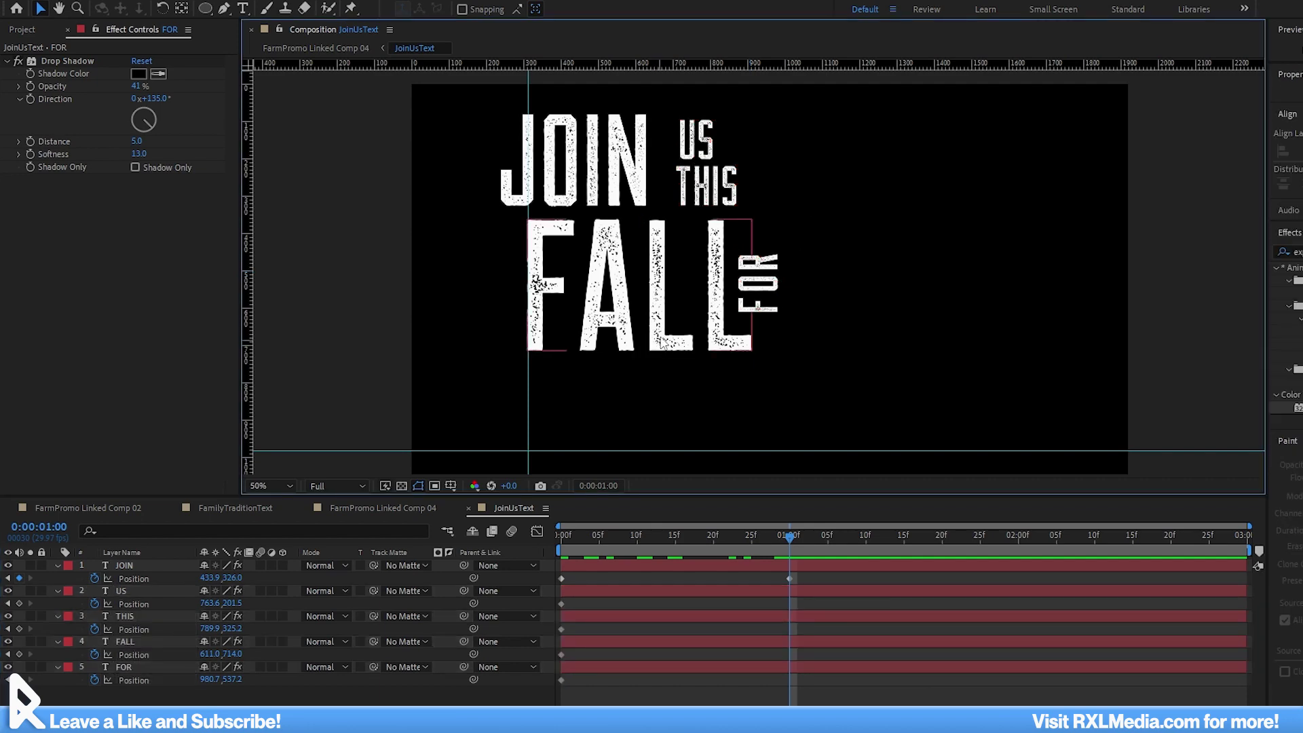
{"action": "left_click", "coordinate": [719, 285]}
{"action": "left_click_drag", "start_coordinate": [719, 285], "coordinate": [806, 283]}
{"action": "left_click", "coordinate": [697, 139]}
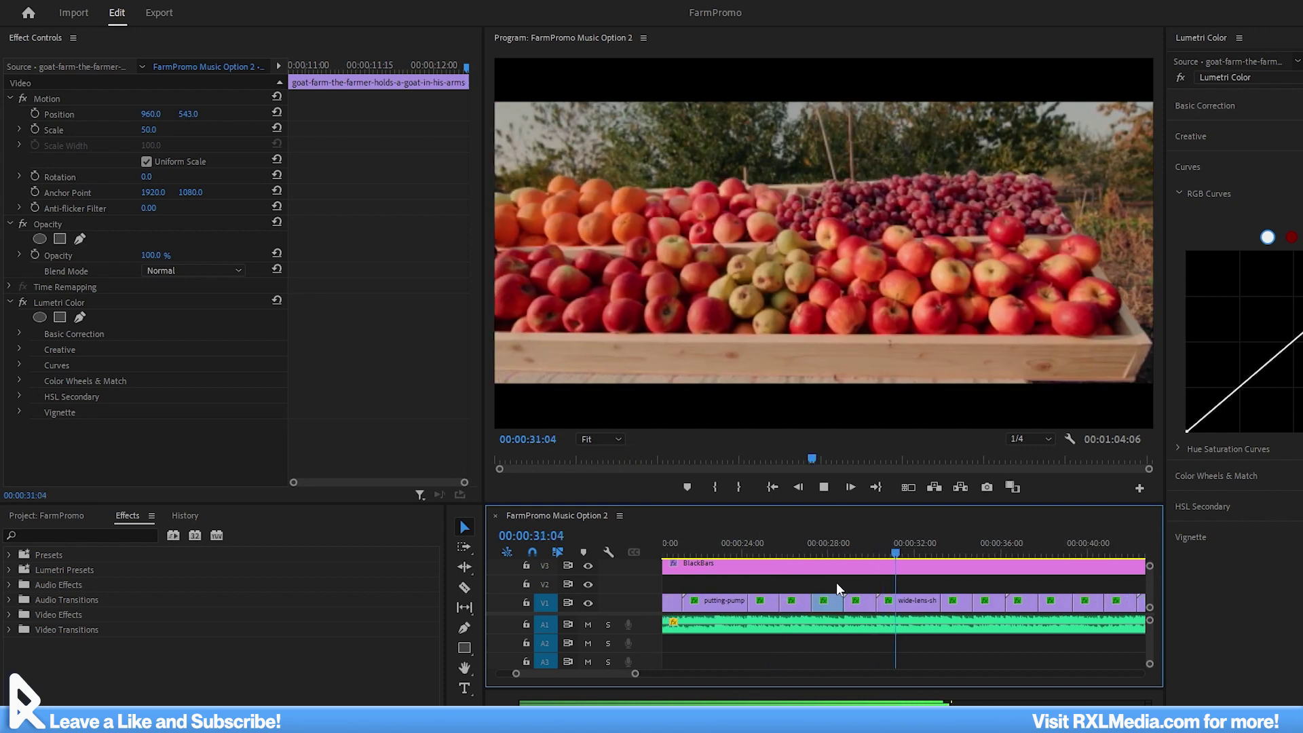
Stop on the fruit-stand clip and change its Position Y from 540 to 577
{"action": "key", "text": "space"}
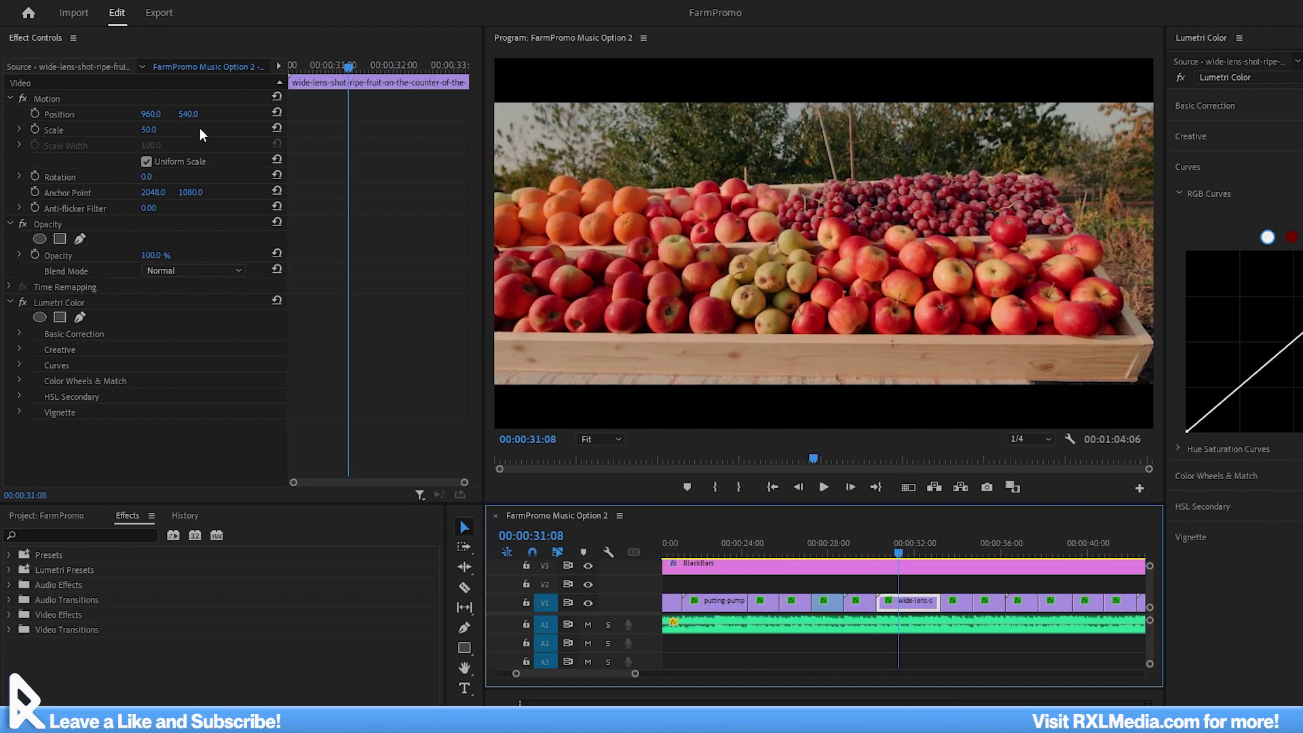
{"action": "left_click_drag", "start_coordinate": [190, 114], "coordinate": [259, 114]}
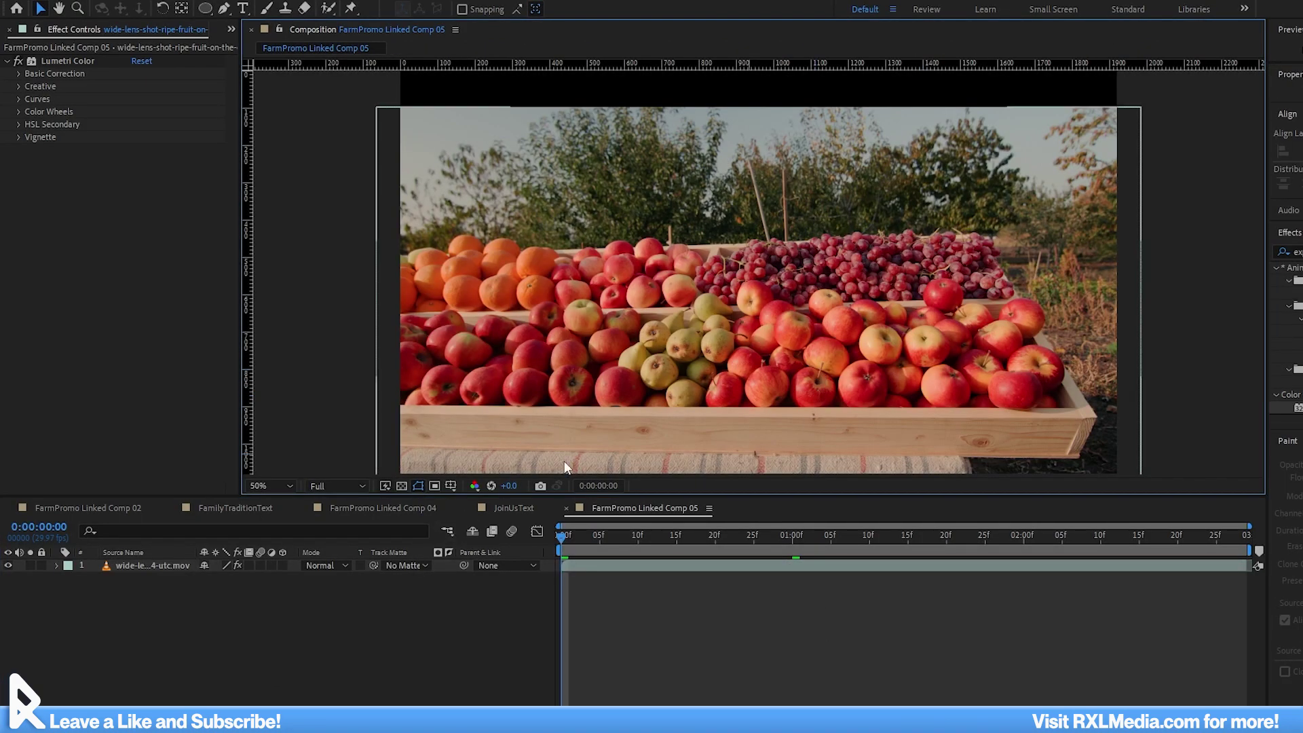
Apply Track Camera to the fruit-stand footage layer and accept the warning to analyze and solve
{"action": "left_click", "coordinate": [633, 407]}
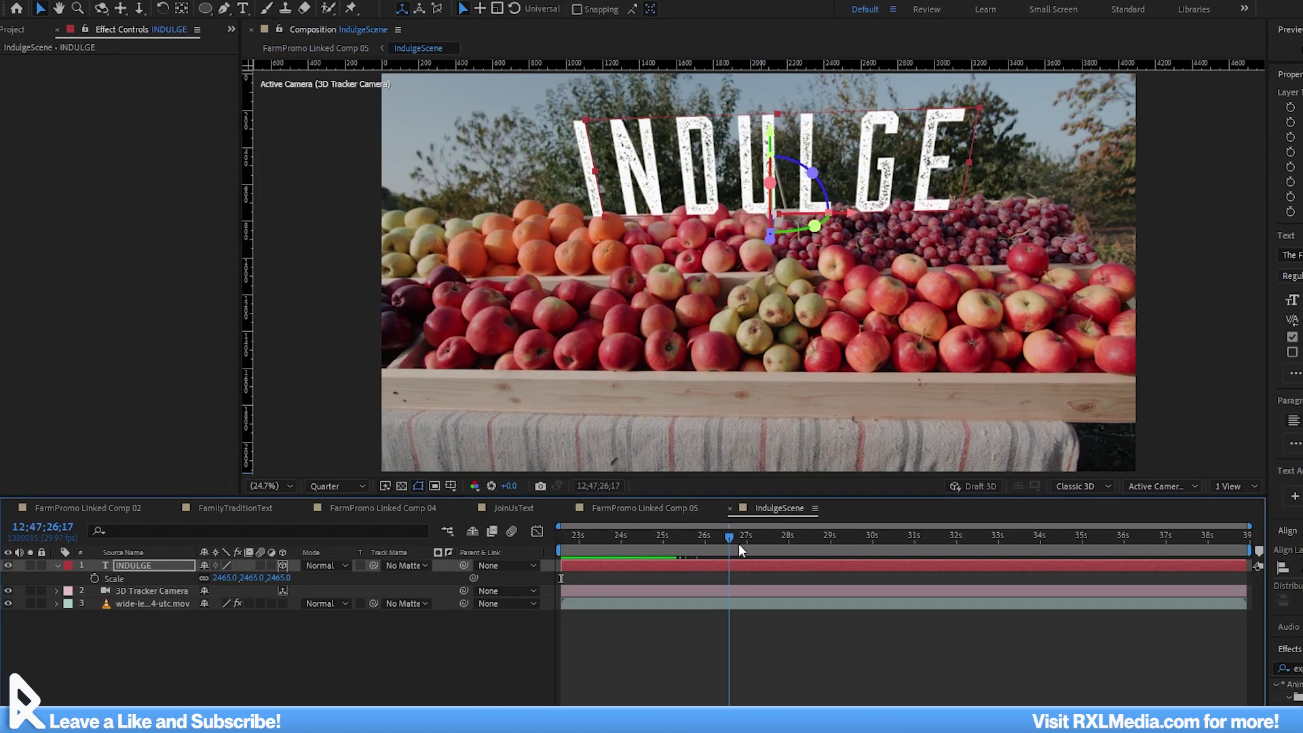
{"action": "left_click_drag", "start_coordinate": [738, 543], "coordinate": [980, 548]}
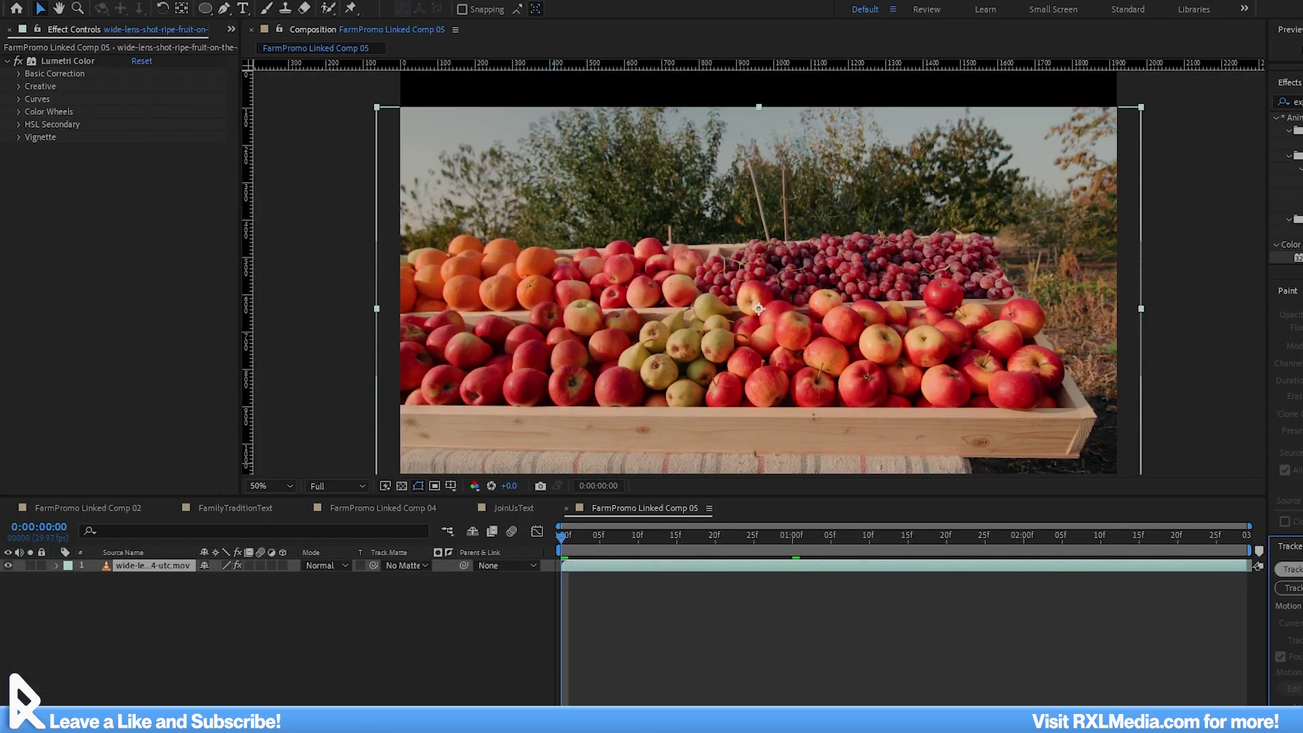
{"action": "left_click", "coordinate": [1291, 568]}
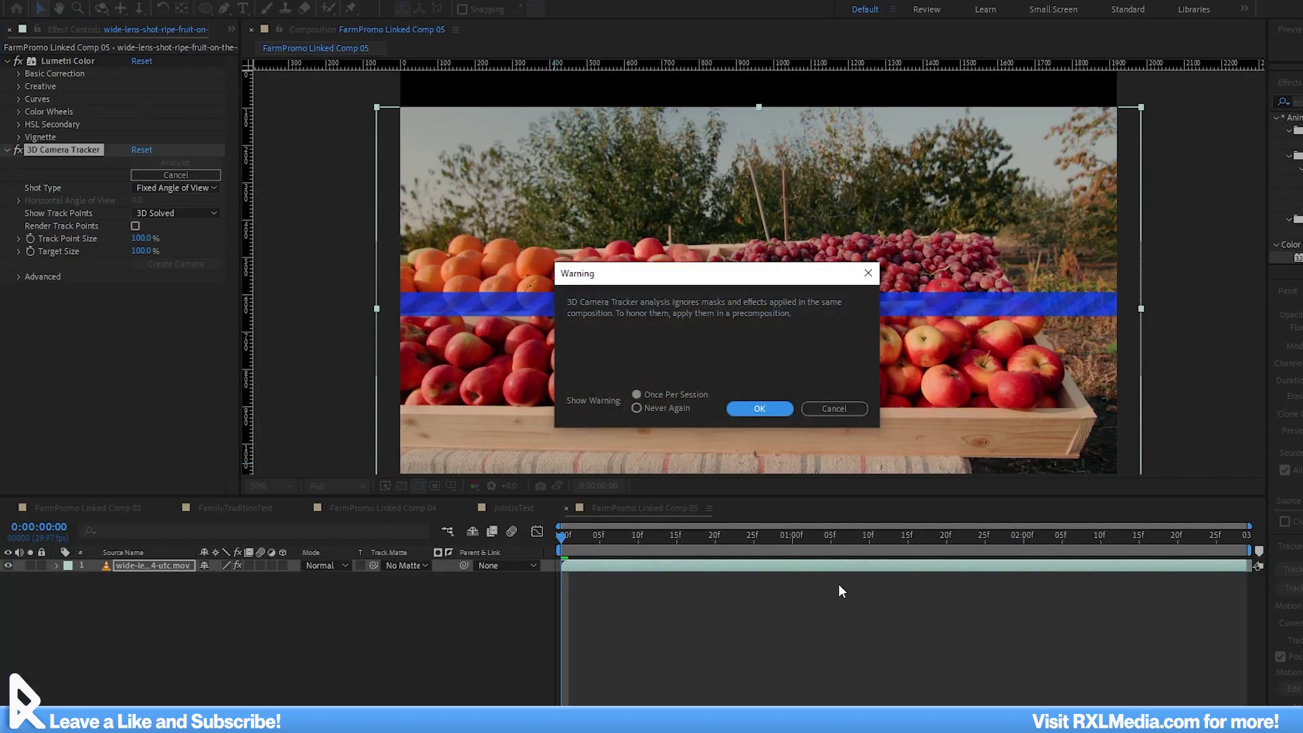
{"action": "left_click", "coordinate": [758, 408]}
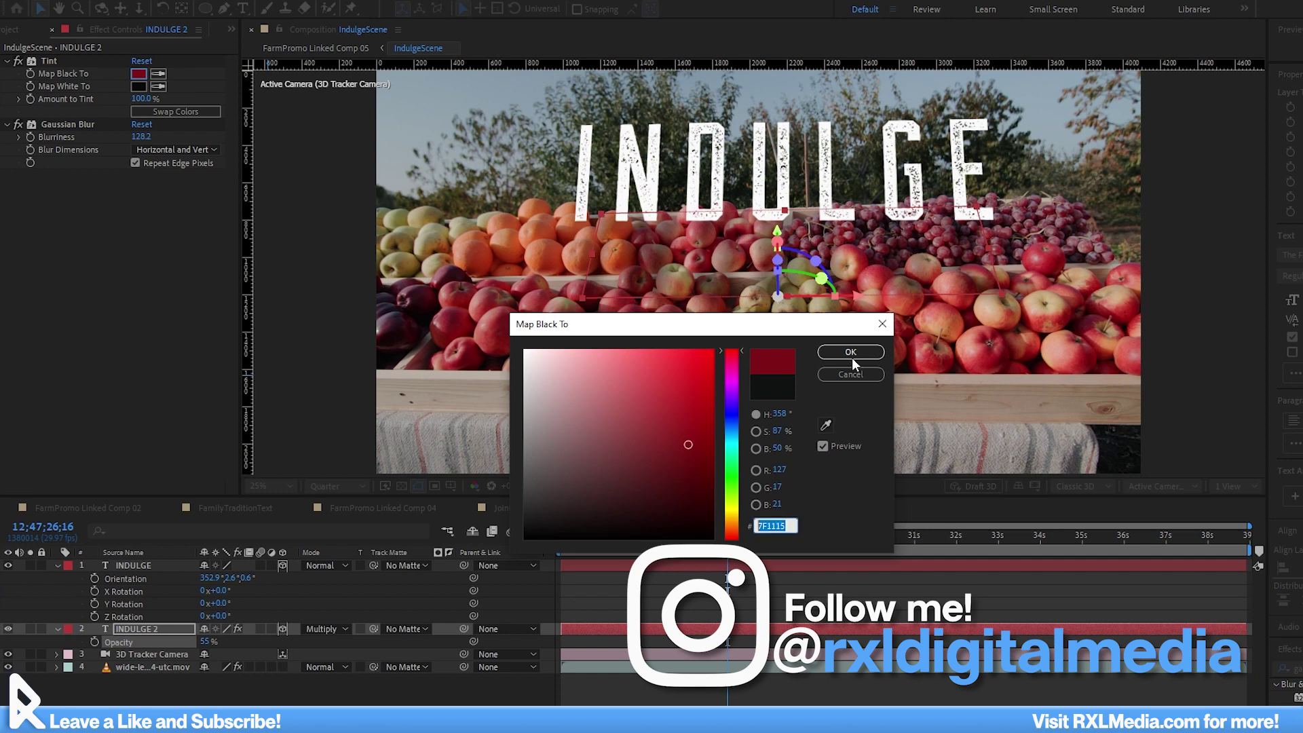
Set INDULGE 2's Tint Map Black To and Map White To red, then start tracing the orange matte
{"action": "left_click", "coordinate": [851, 351]}
{"action": "left_click", "coordinate": [138, 86]}
{"action": "left_click", "coordinate": [850, 352]}
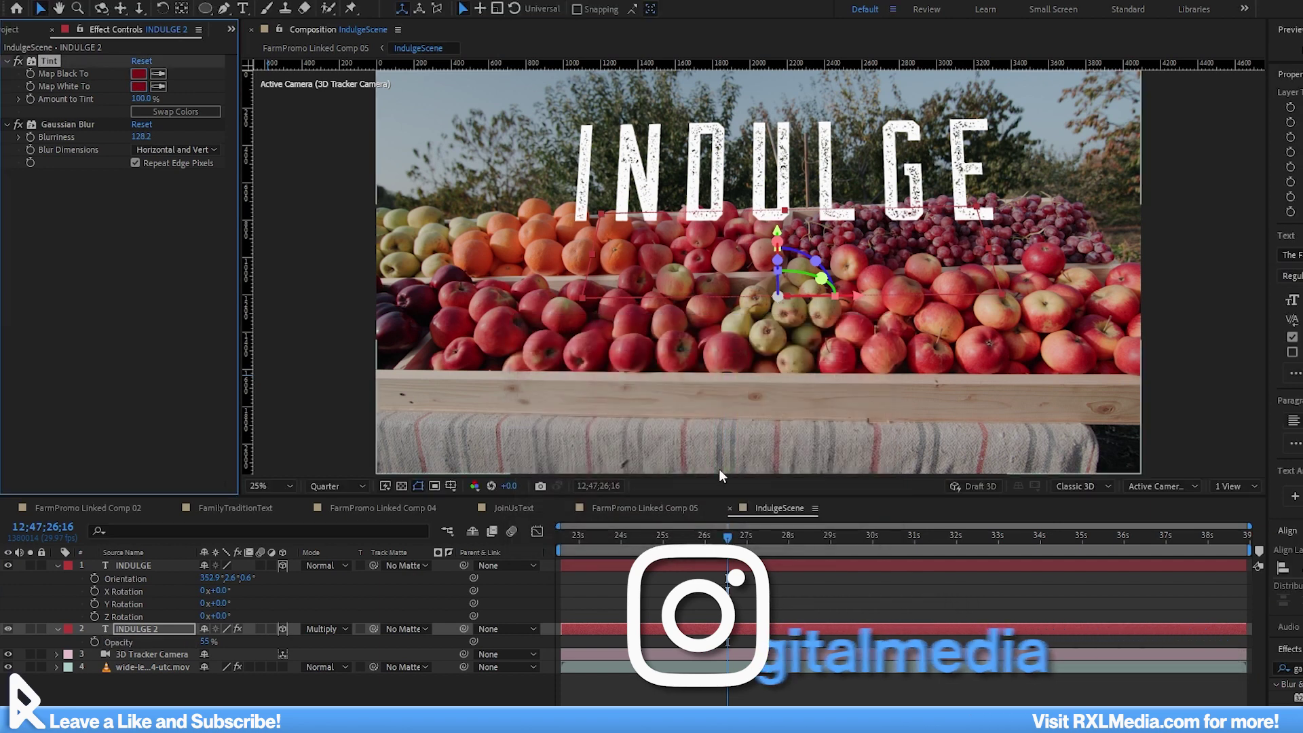
{"action": "left_click", "coordinate": [140, 90]}
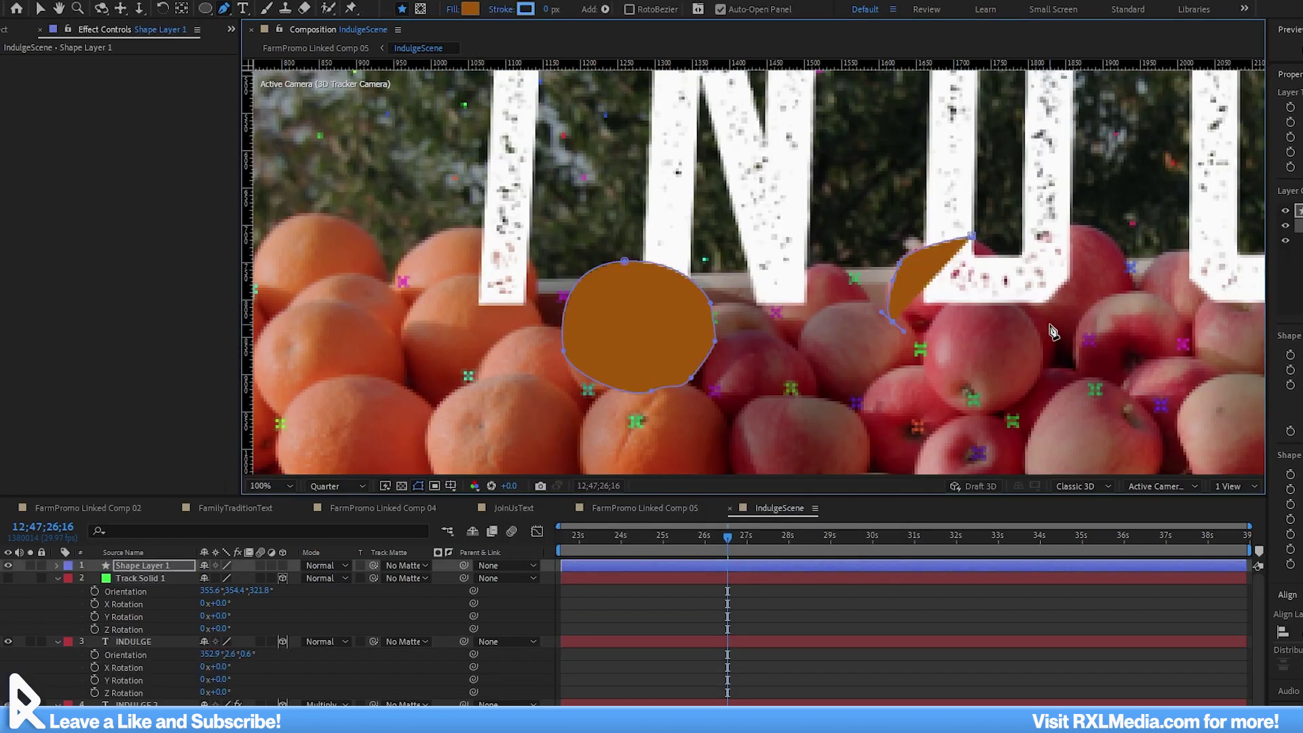
{"action": "left_click_drag", "start_coordinate": [1101, 232], "coordinate": [1121, 232]}
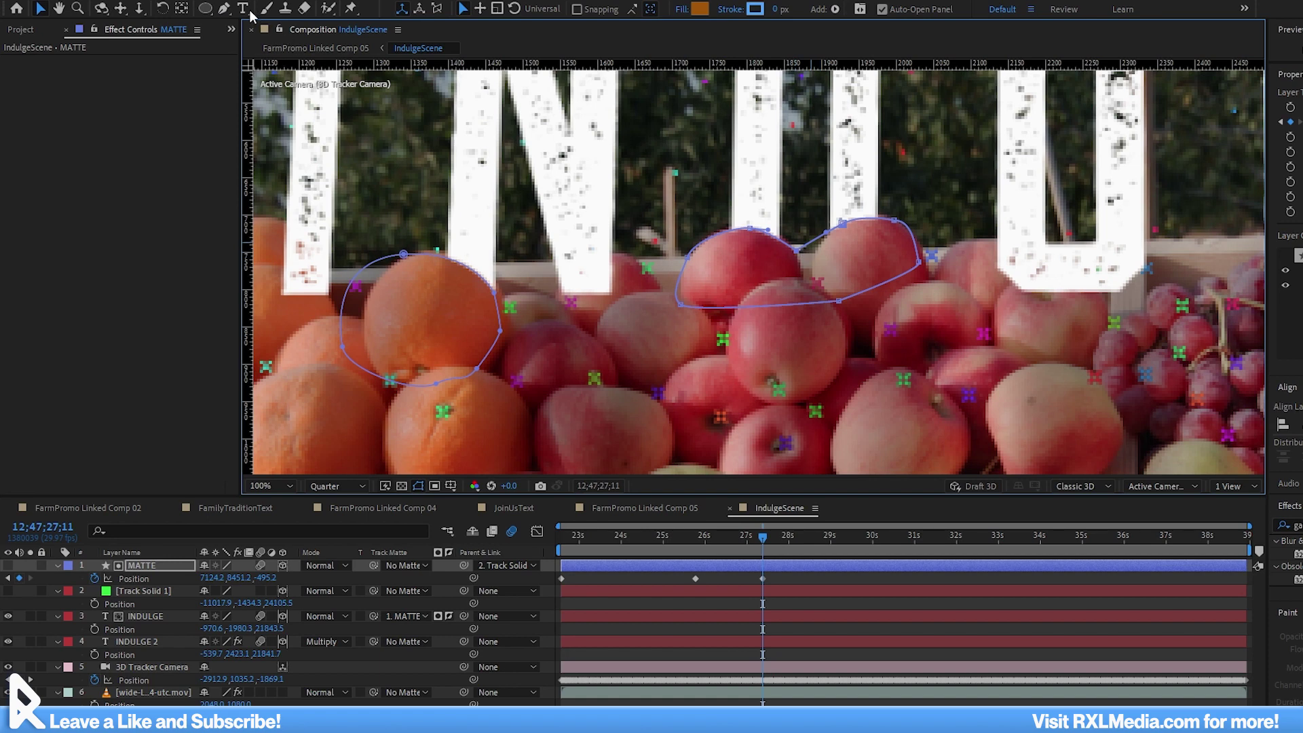
Undo the earlier crop, apply Crop to BlackBars, and set Top and Bottom to 12%
{"action": "key", "text": "g"}
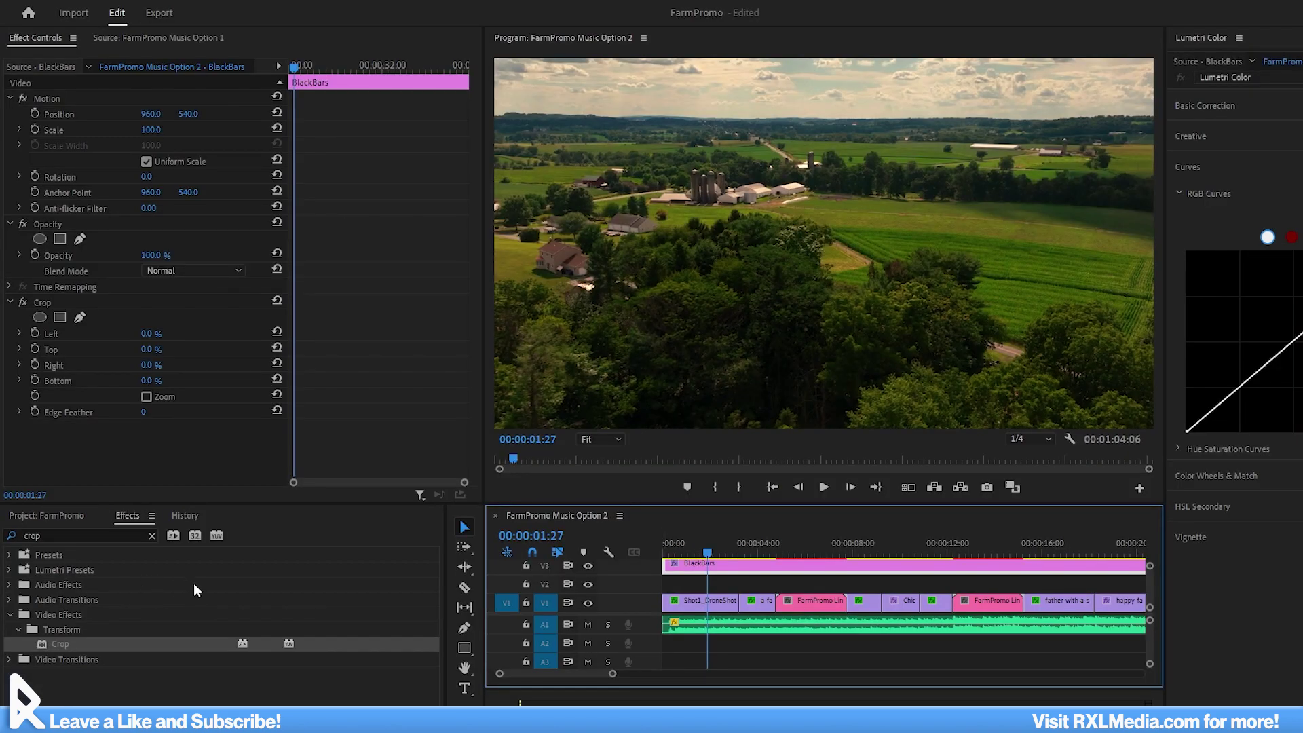
{"action": "key", "text": "ctrl+z"}
{"action": "left_click_drag", "start_coordinate": [79, 642], "coordinate": [76, 652]}
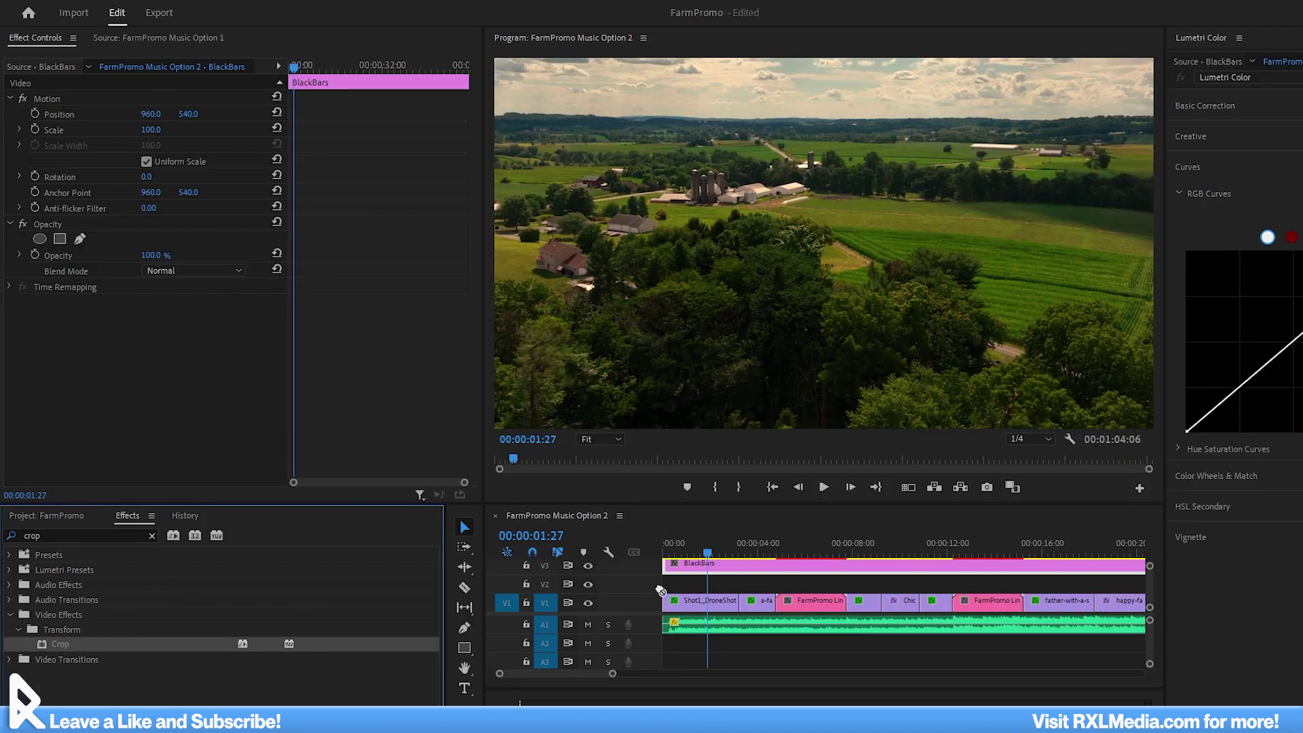
{"action": "left_click_drag", "start_coordinate": [672, 584], "coordinate": [685, 566]}
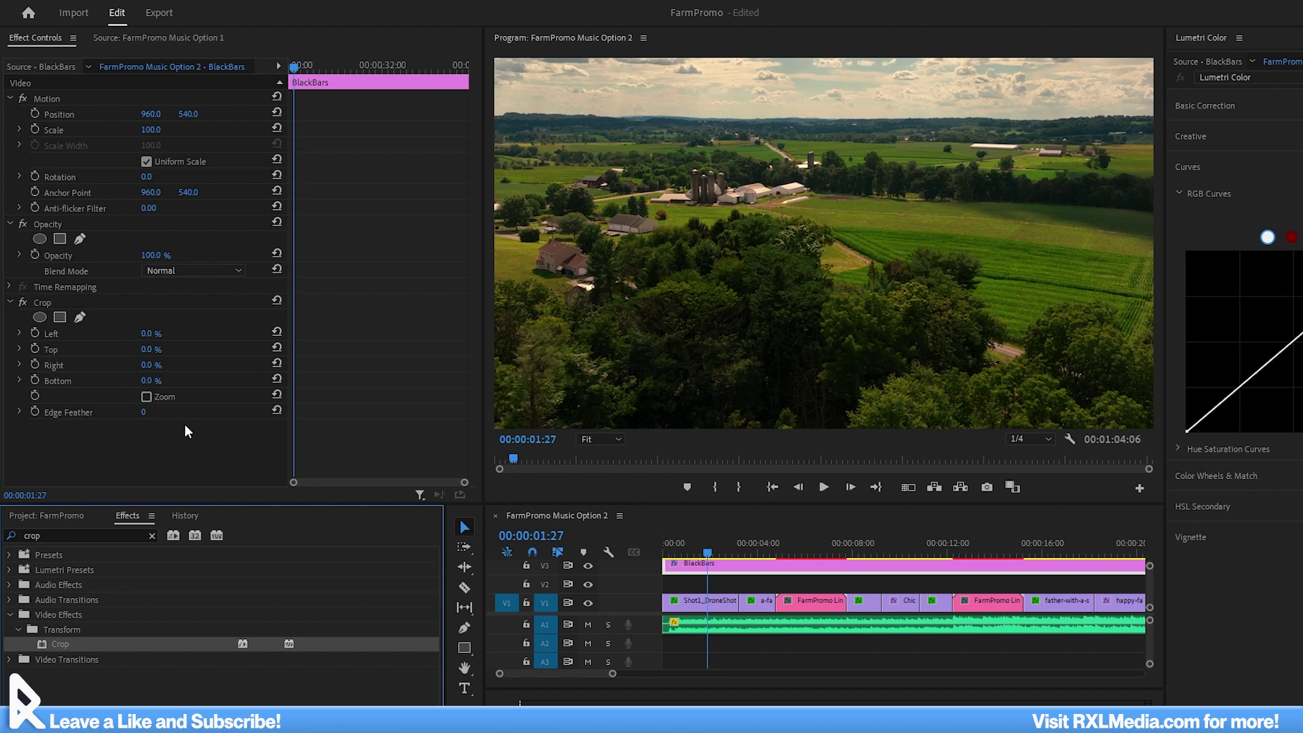
{"action": "left_click_drag", "start_coordinate": [144, 382], "coordinate": [163, 380]}
{"action": "left_click", "coordinate": [151, 349]}
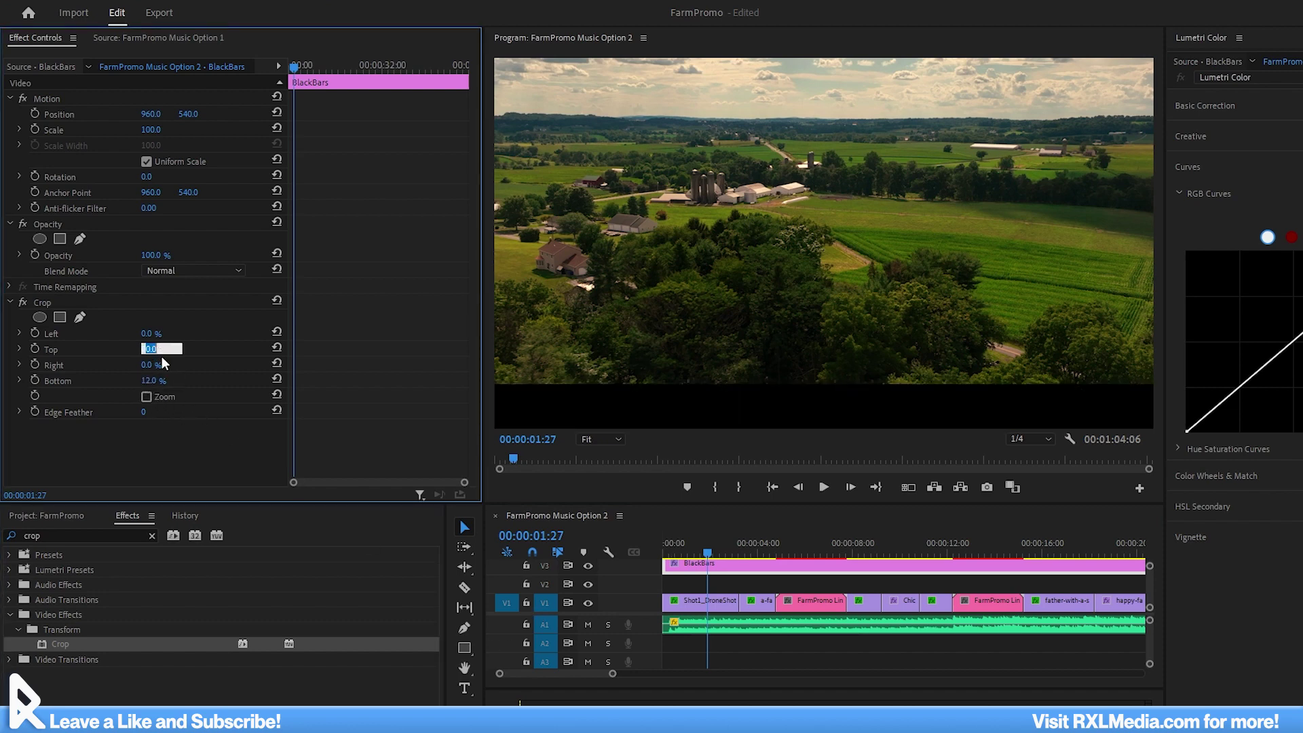
{"action": "type", "text": "12"}
{"action": "left_click", "coordinate": [223, 699]}
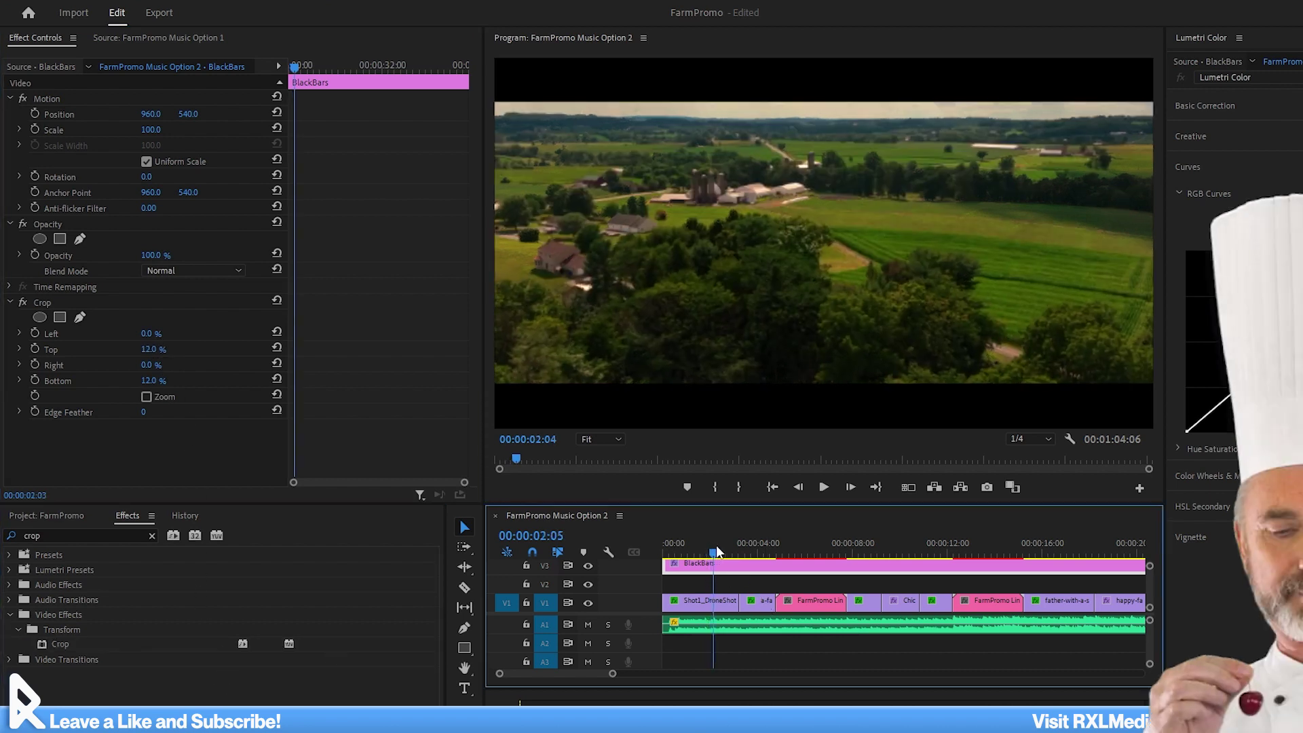
{"action": "left_click_drag", "start_coordinate": [717, 547], "coordinate": [758, 561]}
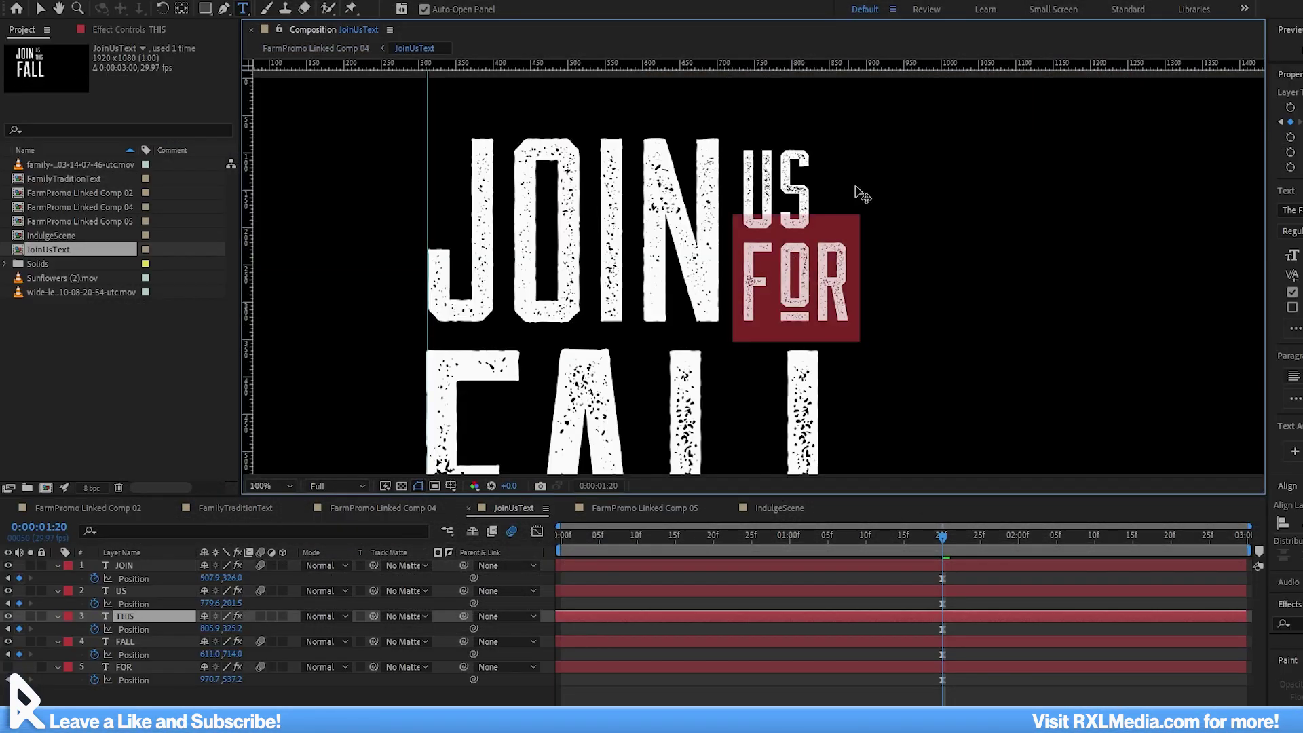
Change the FOR text to FAVORITES and shrink it to fit beside FALL
{"action": "left_click", "coordinate": [822, 249]}
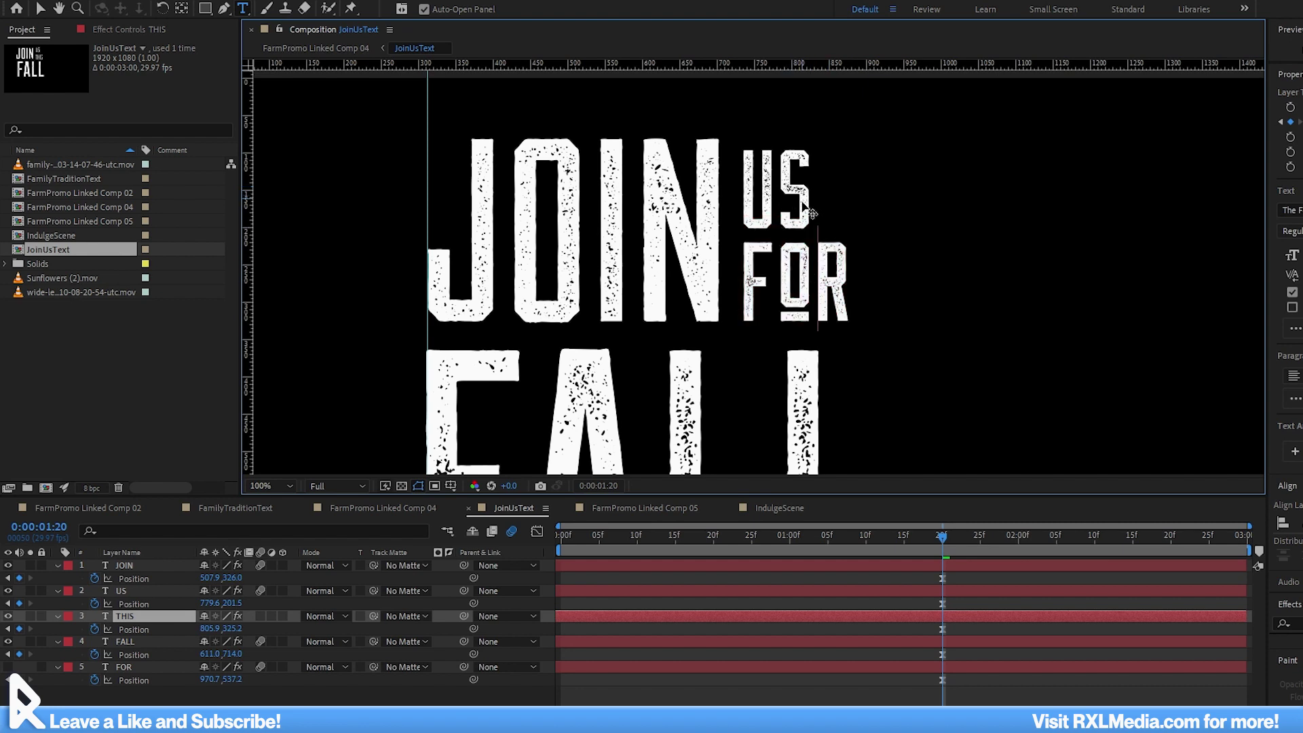
{"action": "scroll", "coordinate": [853, 371], "scroll_direction": "down", "scroll_amount": 2}
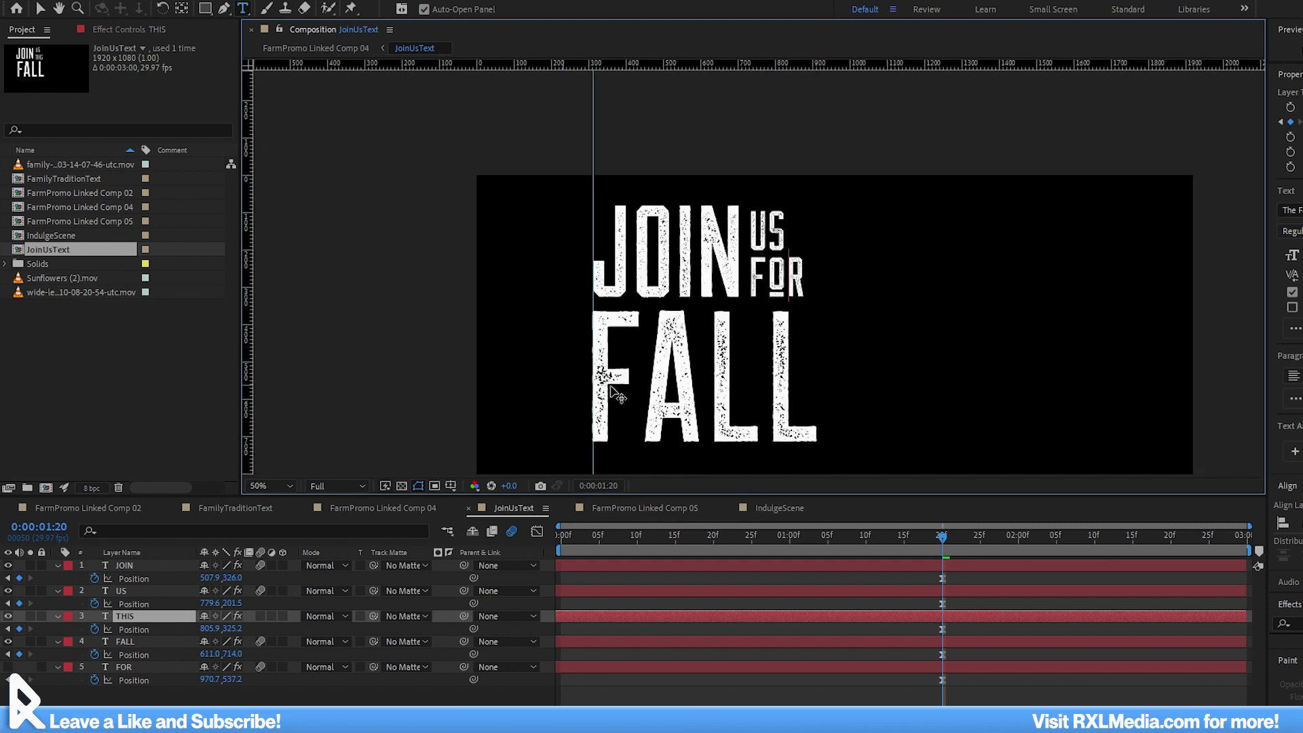
{"action": "double_click", "coordinate": [785, 277]}
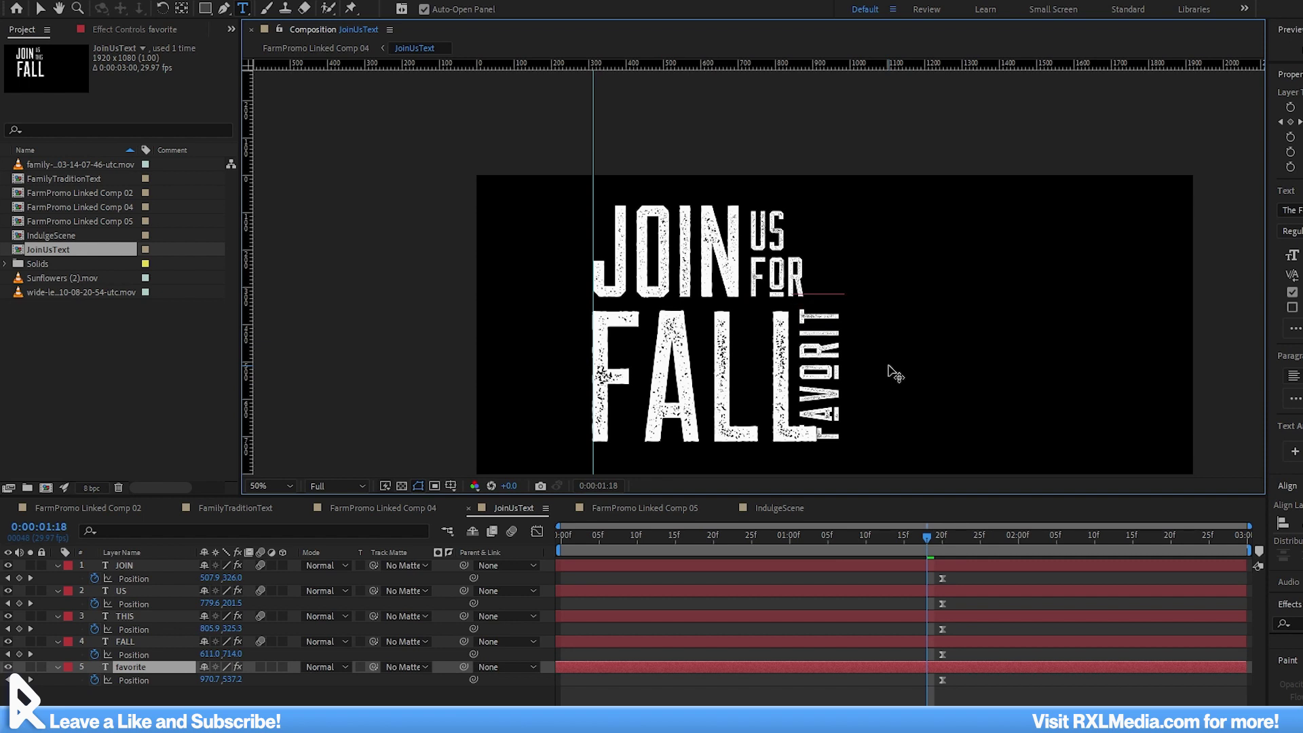
{"action": "type", "text": "es"}
{"action": "key", "text": "ctrl+a"}
{"action": "mouse_move", "coordinate": [1288, 260]}
{"action": "left_mouse_down"}
{"action": "mouse_move", "coordinate": [1270, 261]}
{"action": "mouse_move", "coordinate": [1290, 260]}
{"action": "left_mouse_up"}
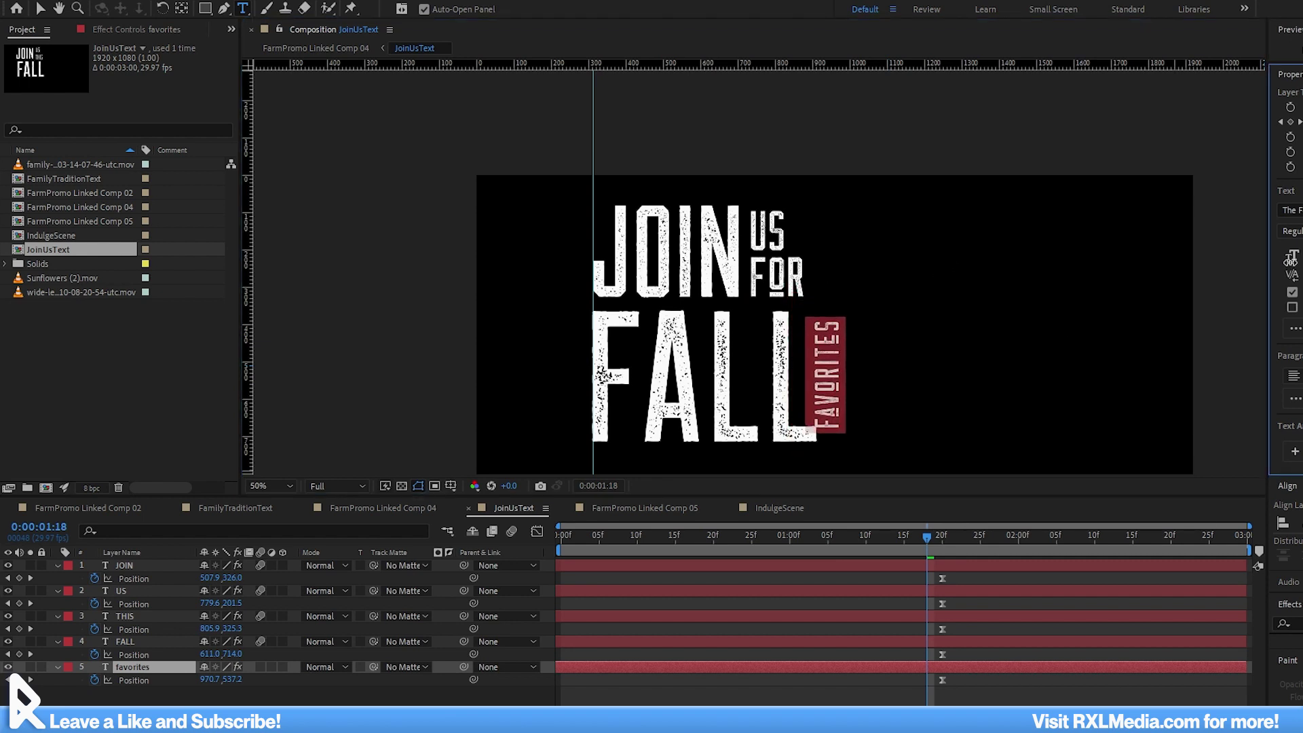
{"action": "left_click", "coordinate": [42, 8]}
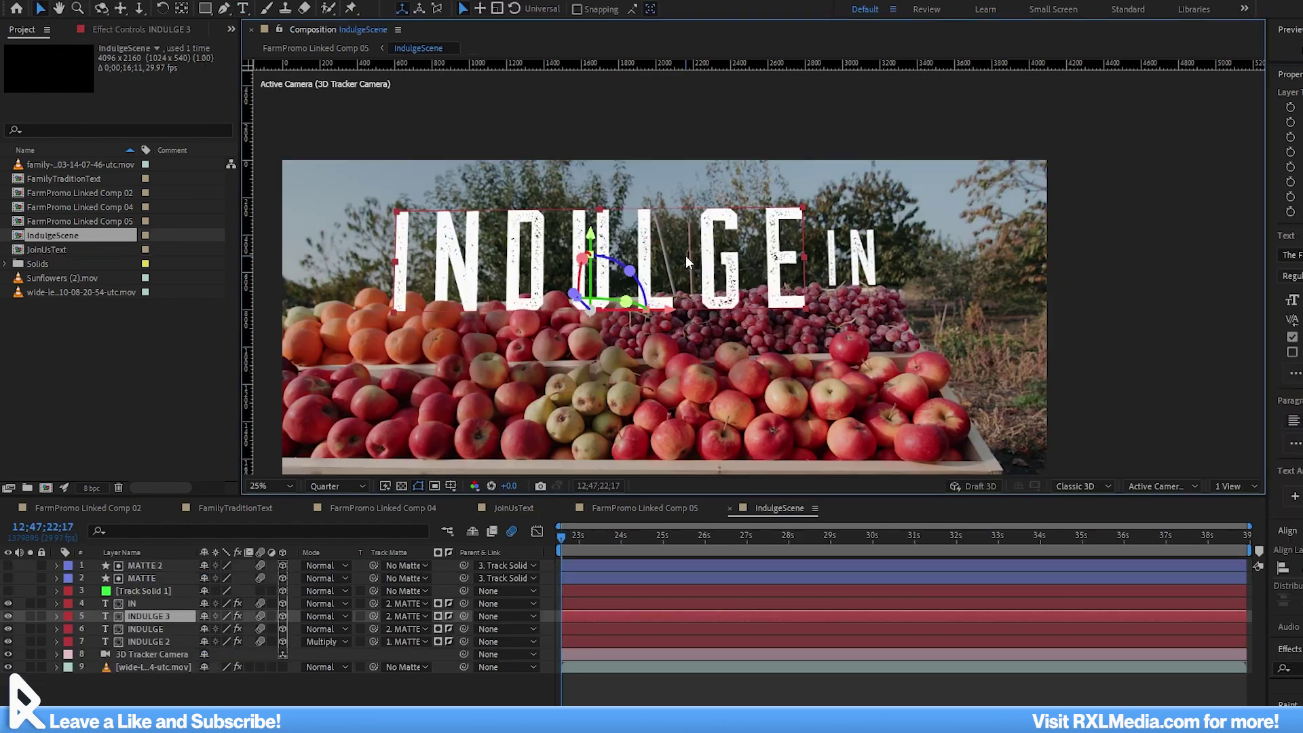
Move the INDULGE text below INDULGE IN and place TREATS beside FRESH
{"action": "left_click_drag", "start_coordinate": [687, 261], "coordinate": [651, 379]}
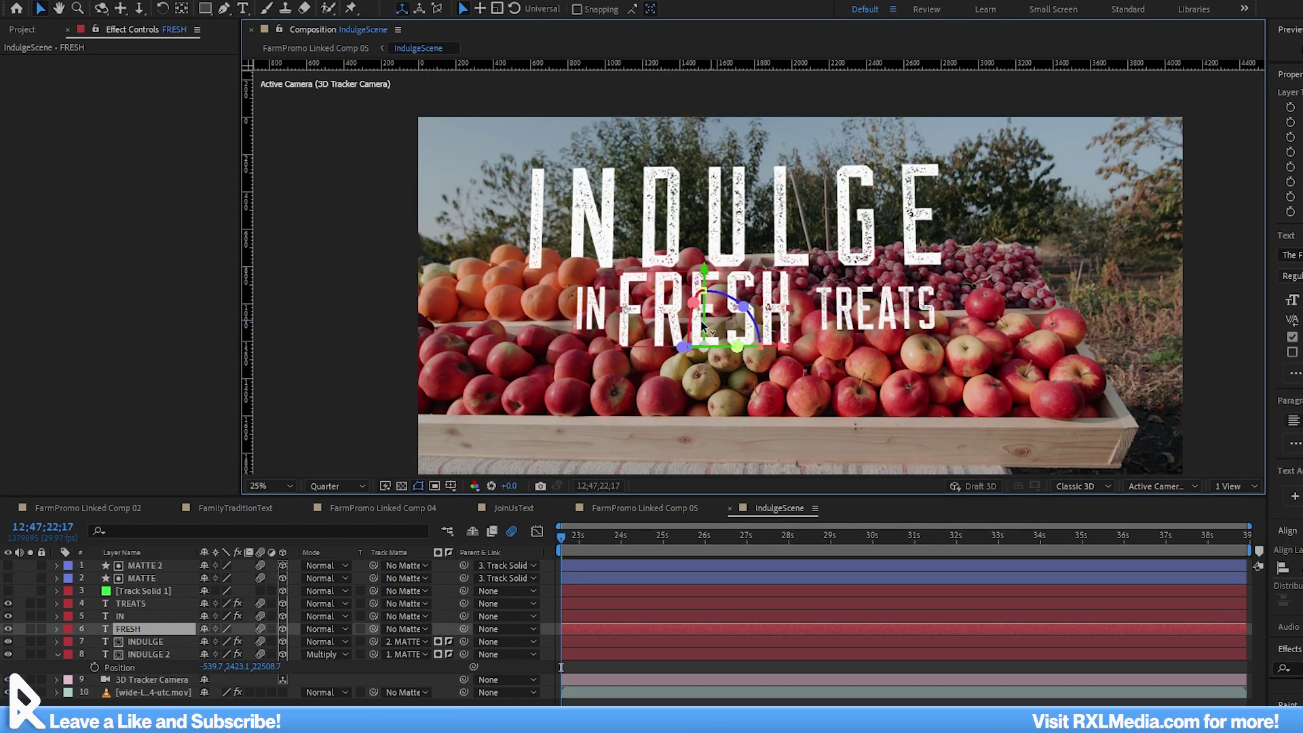
{"action": "left_click_drag", "start_coordinate": [793, 303], "coordinate": [770, 302]}
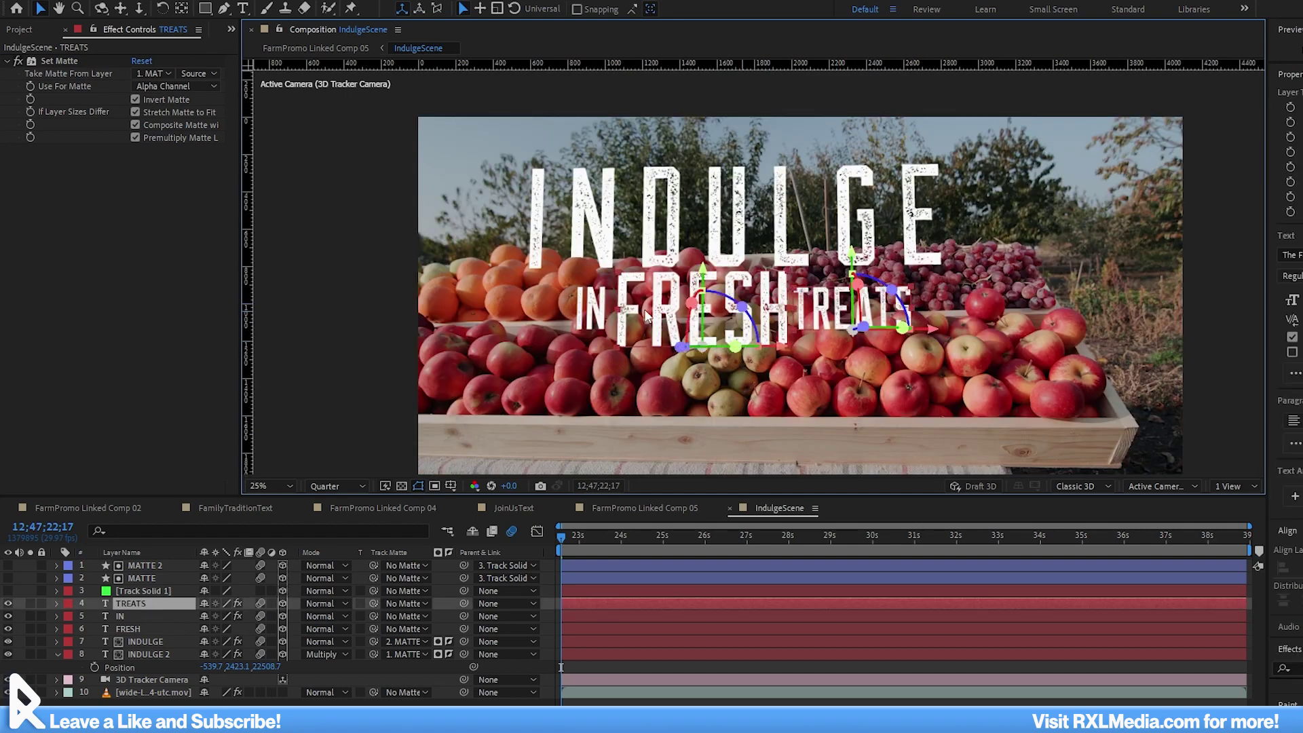
{"action": "scroll", "coordinate": [770, 301], "scroll_direction": "down", "scroll_amount": 2}
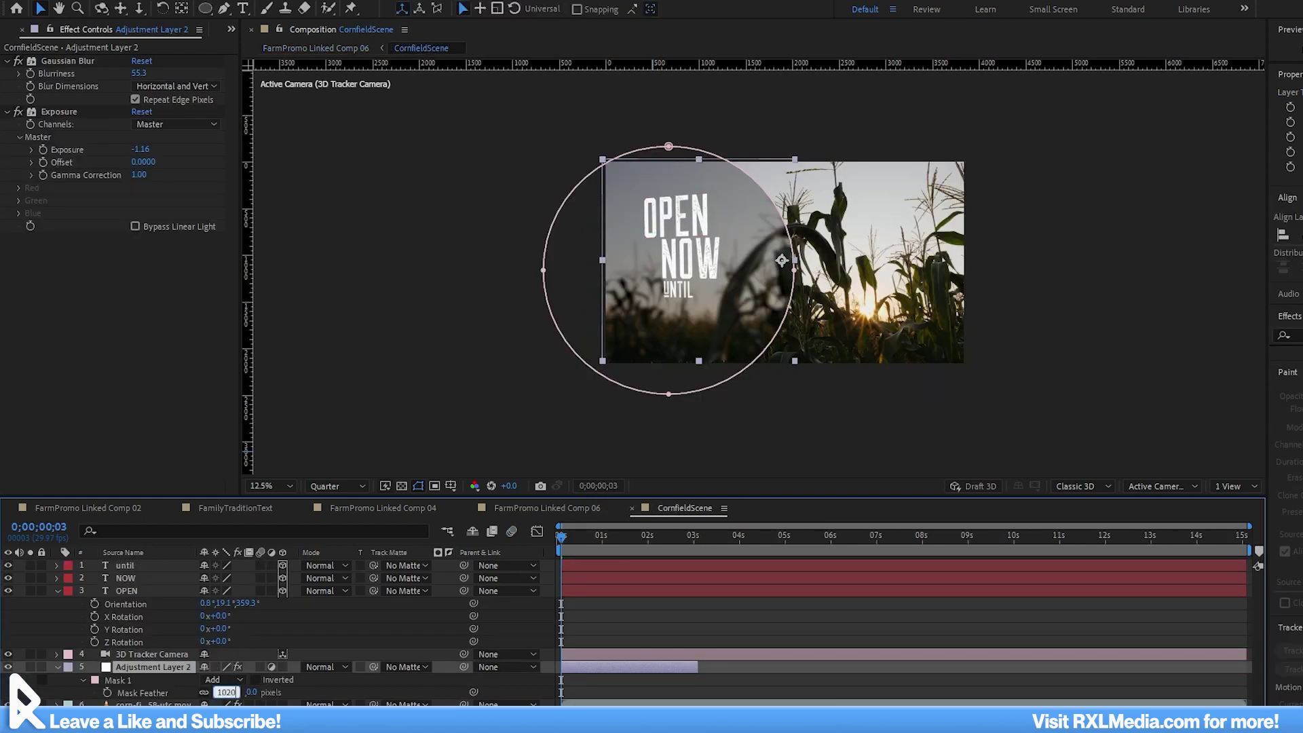
Set Mask 1 feather on the blur adjustment layer to 1020 pixels
{"action": "key", "text": "Return"}
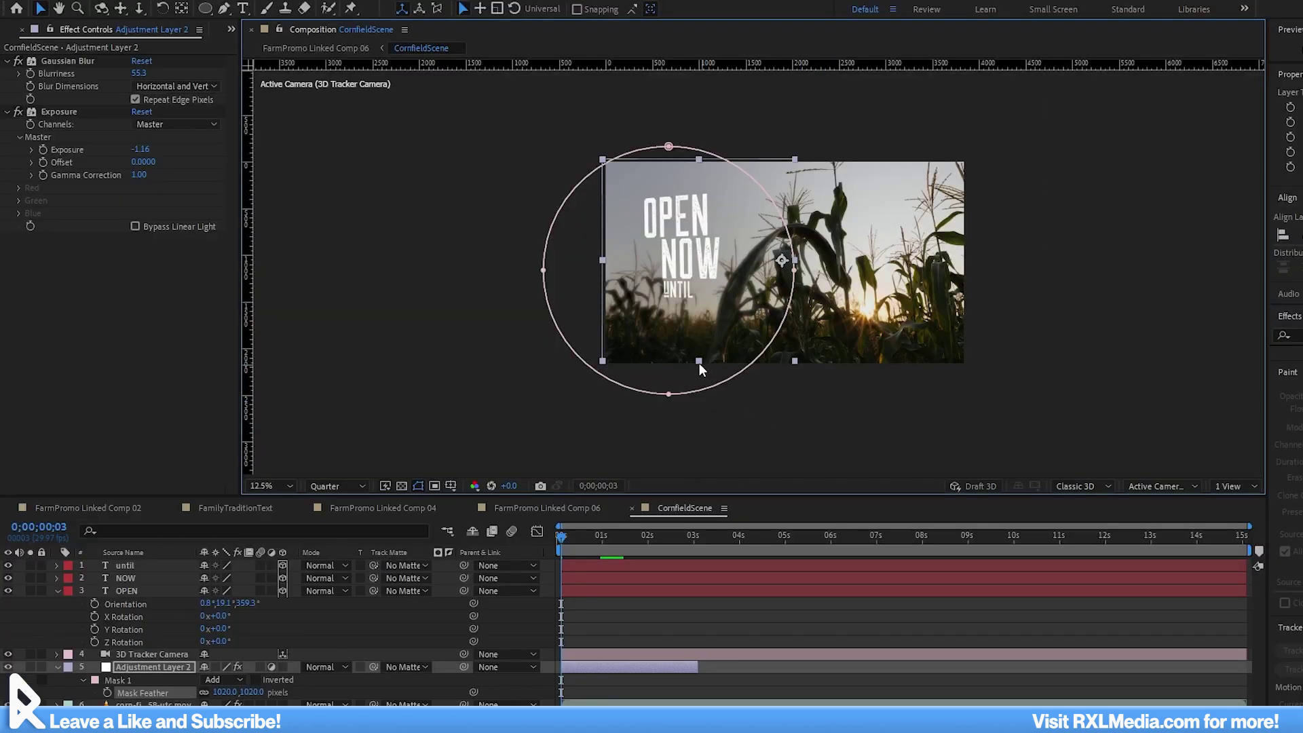
Search Google for 'when do farms usually close pumpkin picking?'
{"action": "type", "text": "when do farms"}
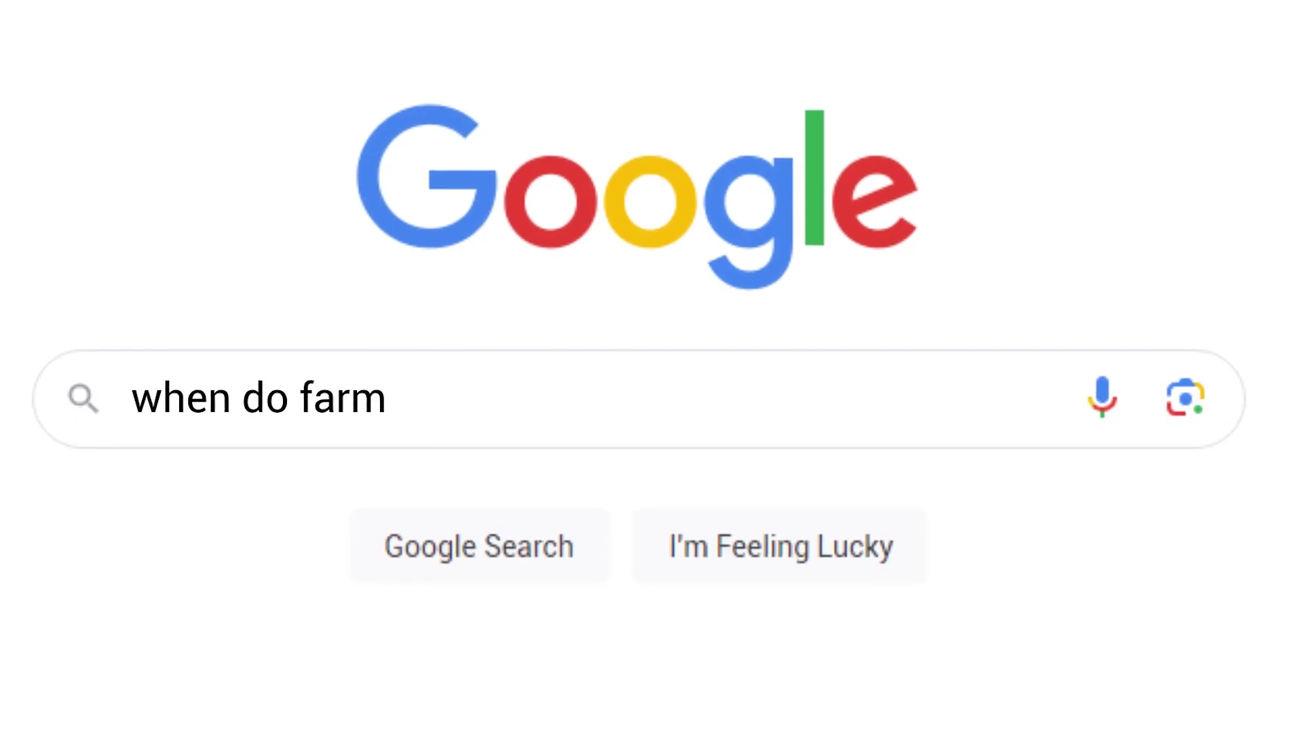
{"action": "type", "text": " usually close pumpkin"}
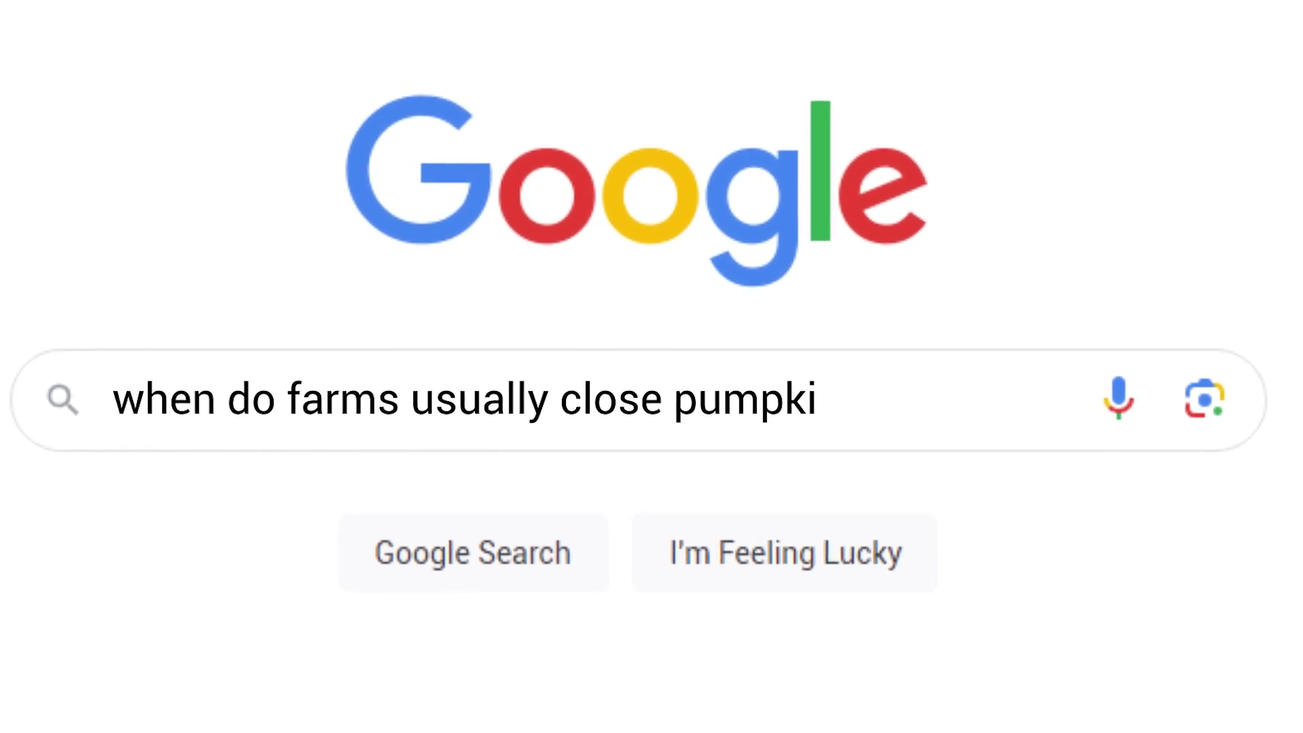
{"action": "type", "text": " picking?"}
{"action": "left_click", "coordinate": [473, 551]}
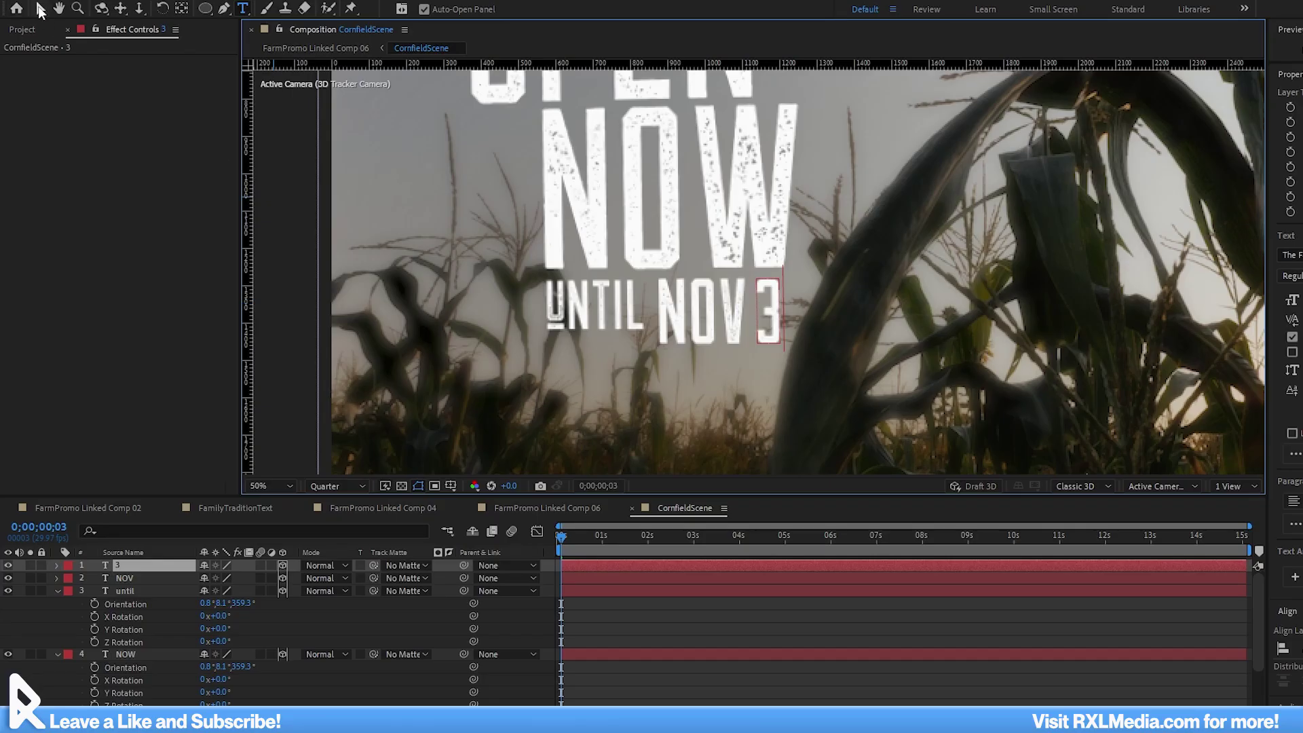
Finish the 3 text layer, select all five title layers, and preview the shot to about 1.7 seconds
{"action": "key", "text": "Escape"}
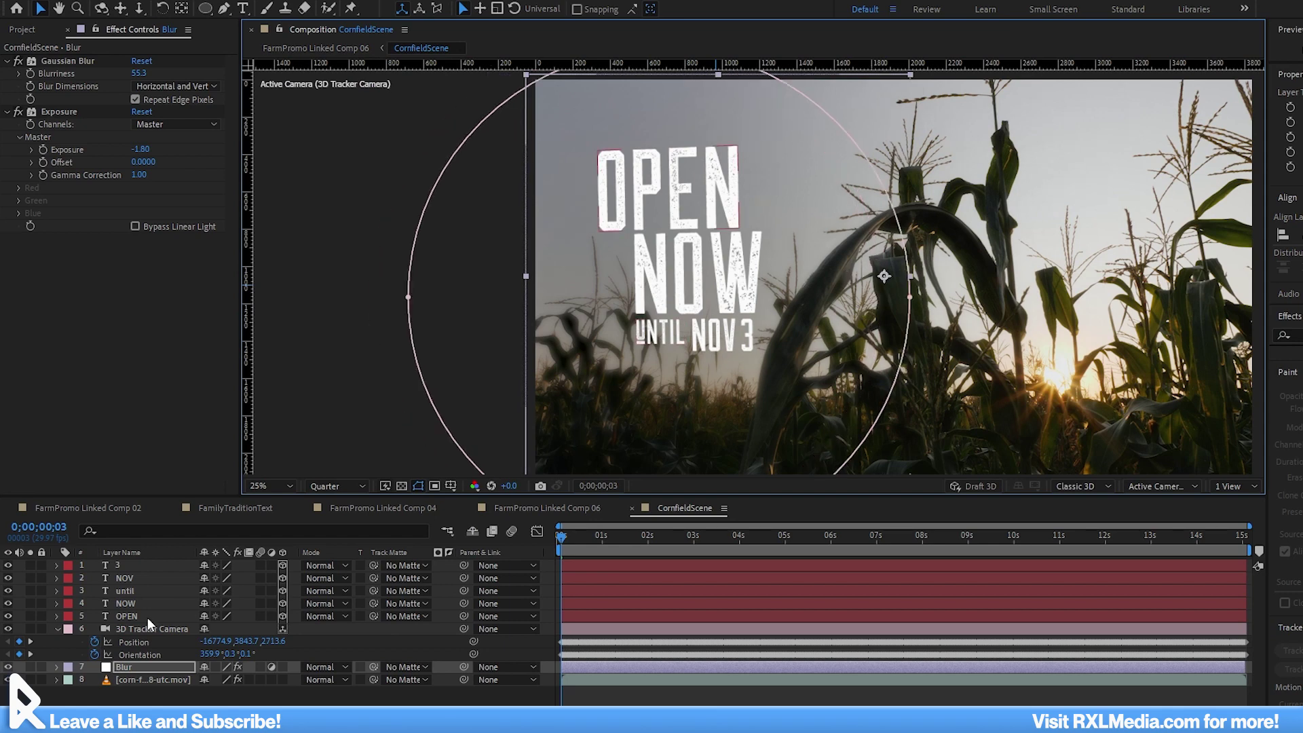
{"action": "left_click", "coordinate": [156, 617]}
{"action": "left_click", "coordinate": [154, 566], "text": "shift"}
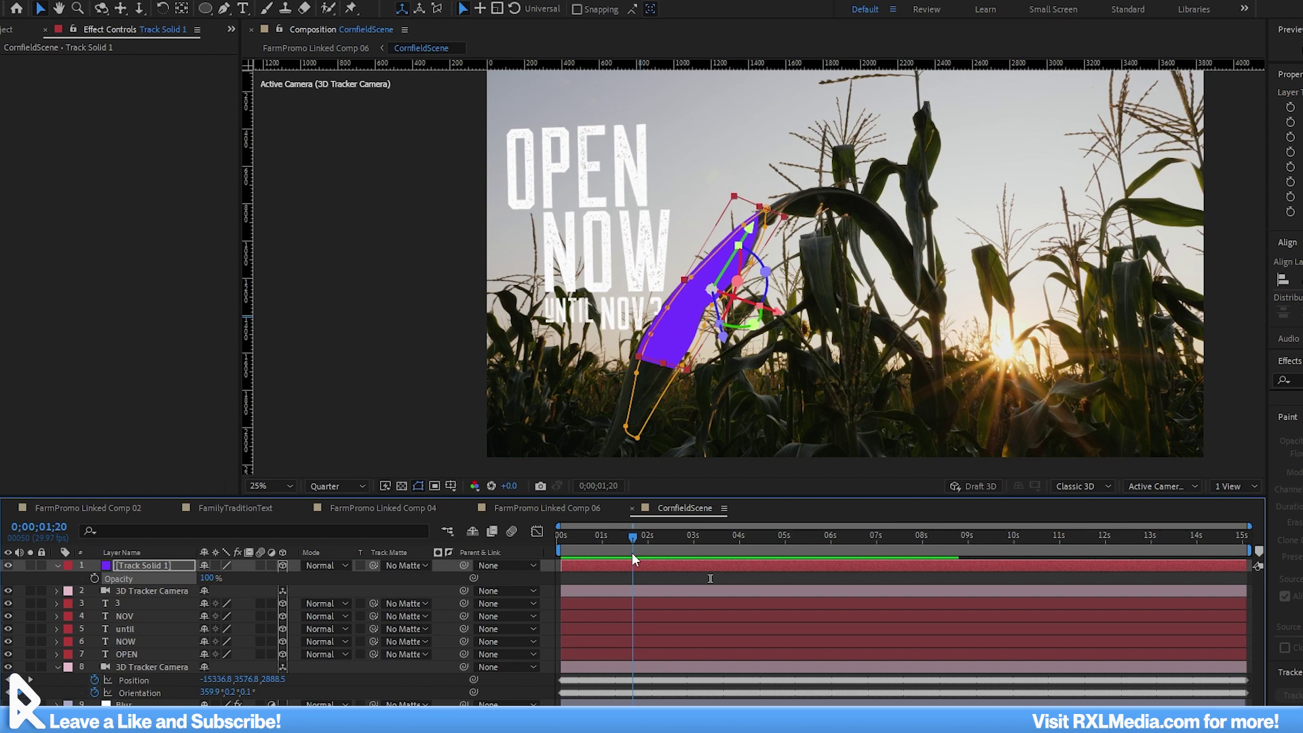
{"action": "key", "text": "space"}
{"action": "left_click", "coordinate": [641, 538]}
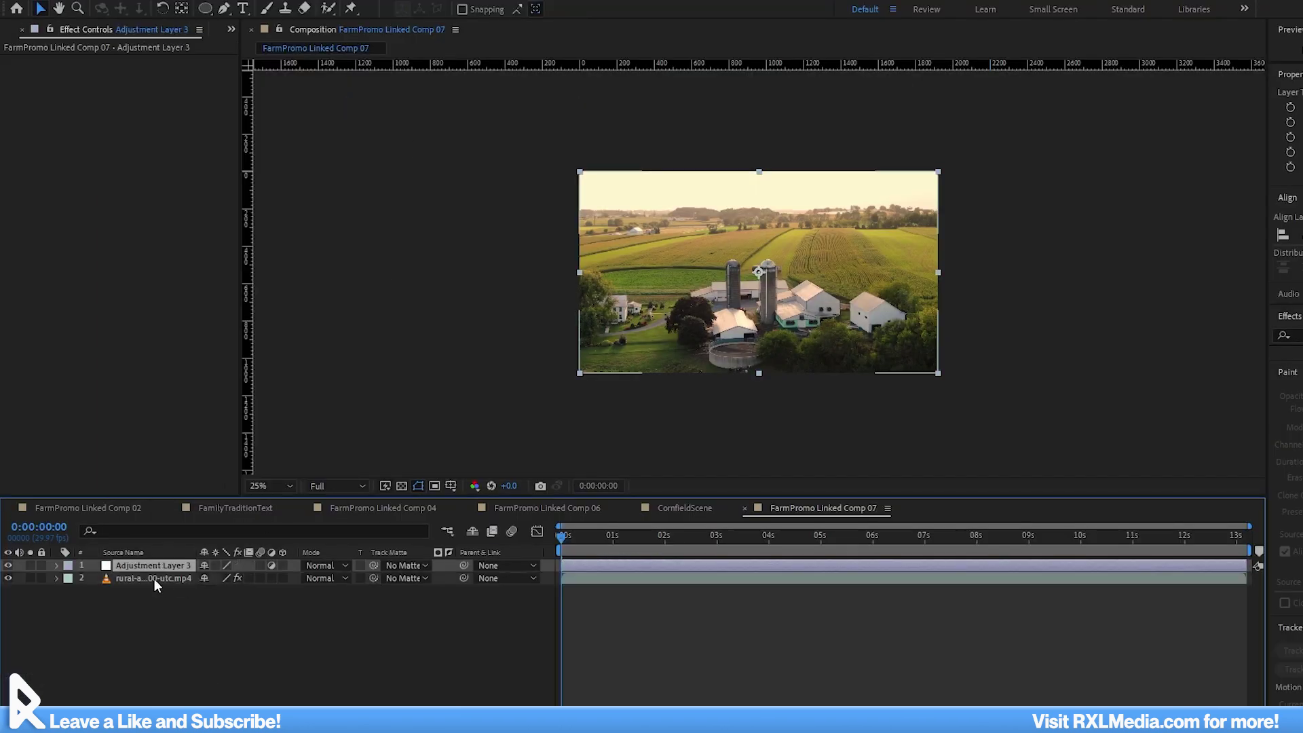
Rename the farm shot's adjustment layer to Blur
{"action": "right_click", "coordinate": [160, 564]}
{"action": "left_click", "coordinate": [204, 519]}
{"action": "type", "text": "Blur"}
{"action": "key", "text": "Return"}
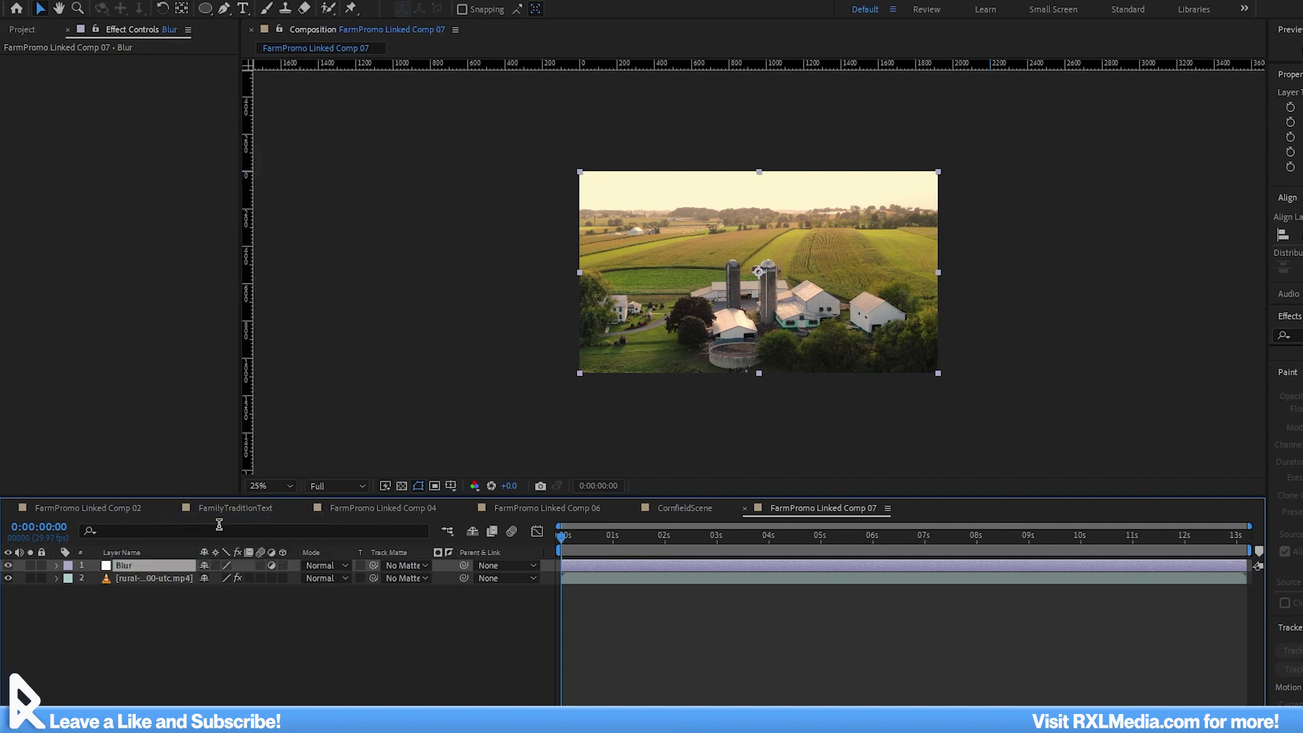
Apply Gaussian Blur to the Blur layer and keyframe Blurriness to 40 at one second
{"action": "left_click", "coordinate": [1287, 335]}
{"action": "type", "text": "ga"}
{"action": "double_click", "coordinate": [1297, 364]}
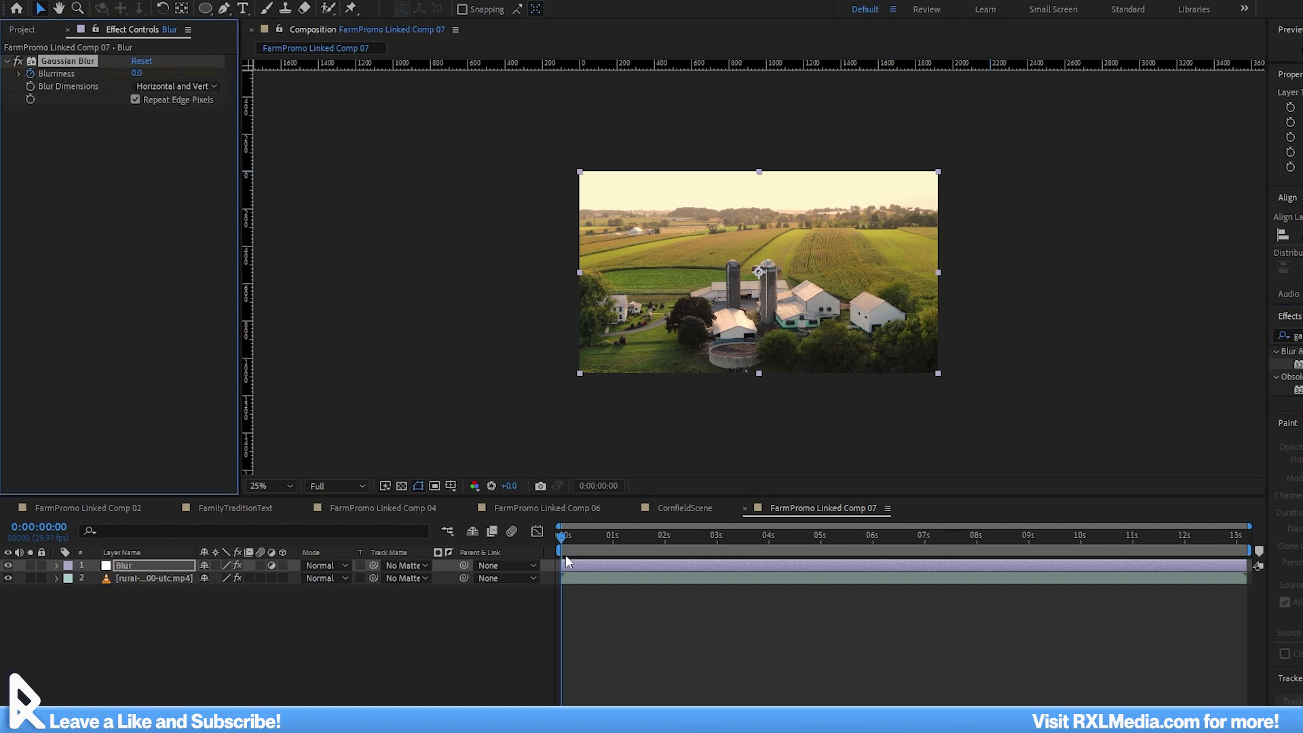
{"action": "scroll", "coordinate": [591, 576], "scroll_direction": "up", "scroll_amount": 5}
{"action": "key", "text": "h"}
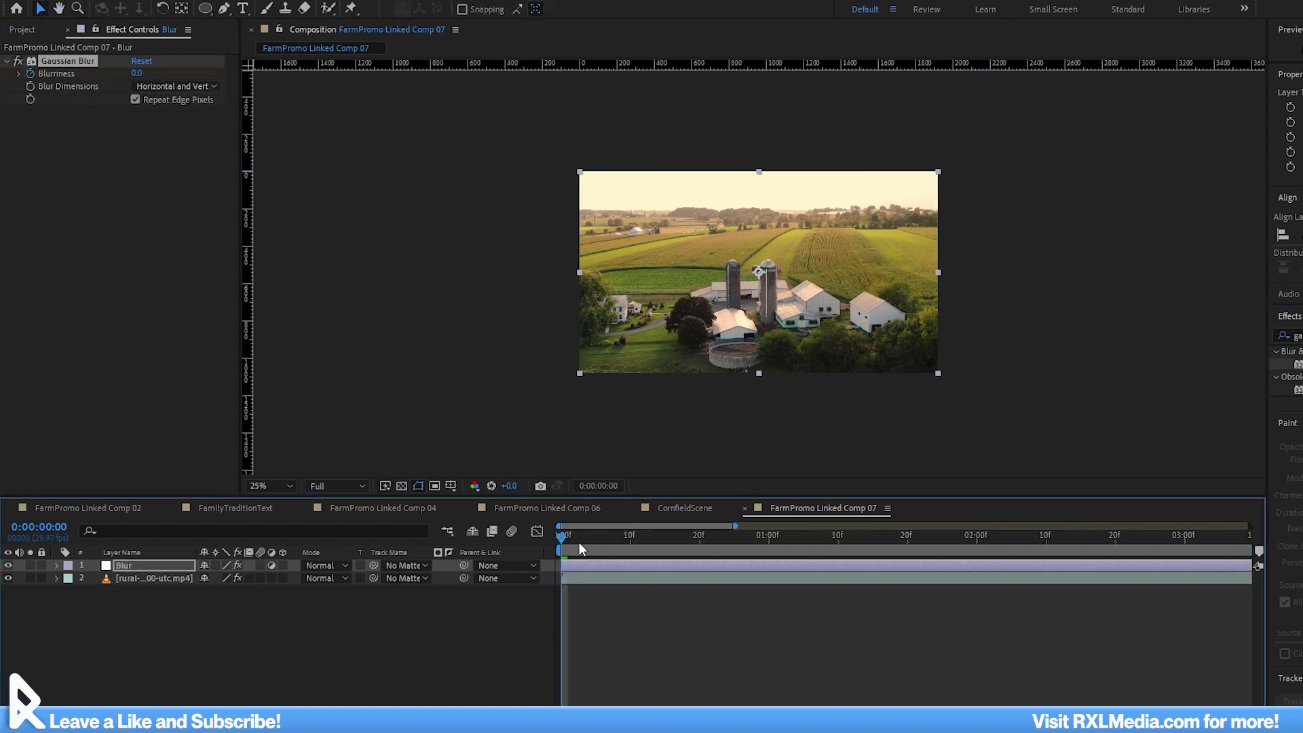
{"action": "left_click_drag", "start_coordinate": [578, 548], "coordinate": [767, 563]}
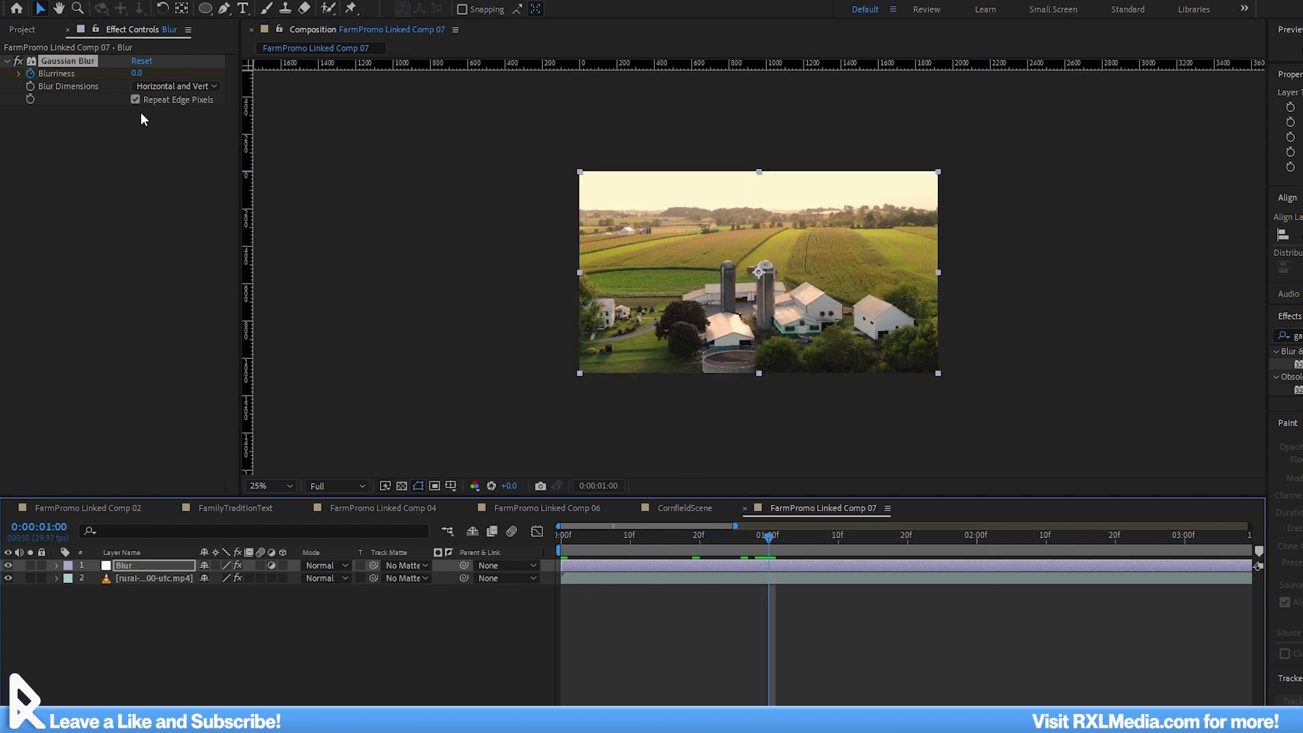
{"action": "left_click_drag", "start_coordinate": [144, 73], "coordinate": [402, 75]}
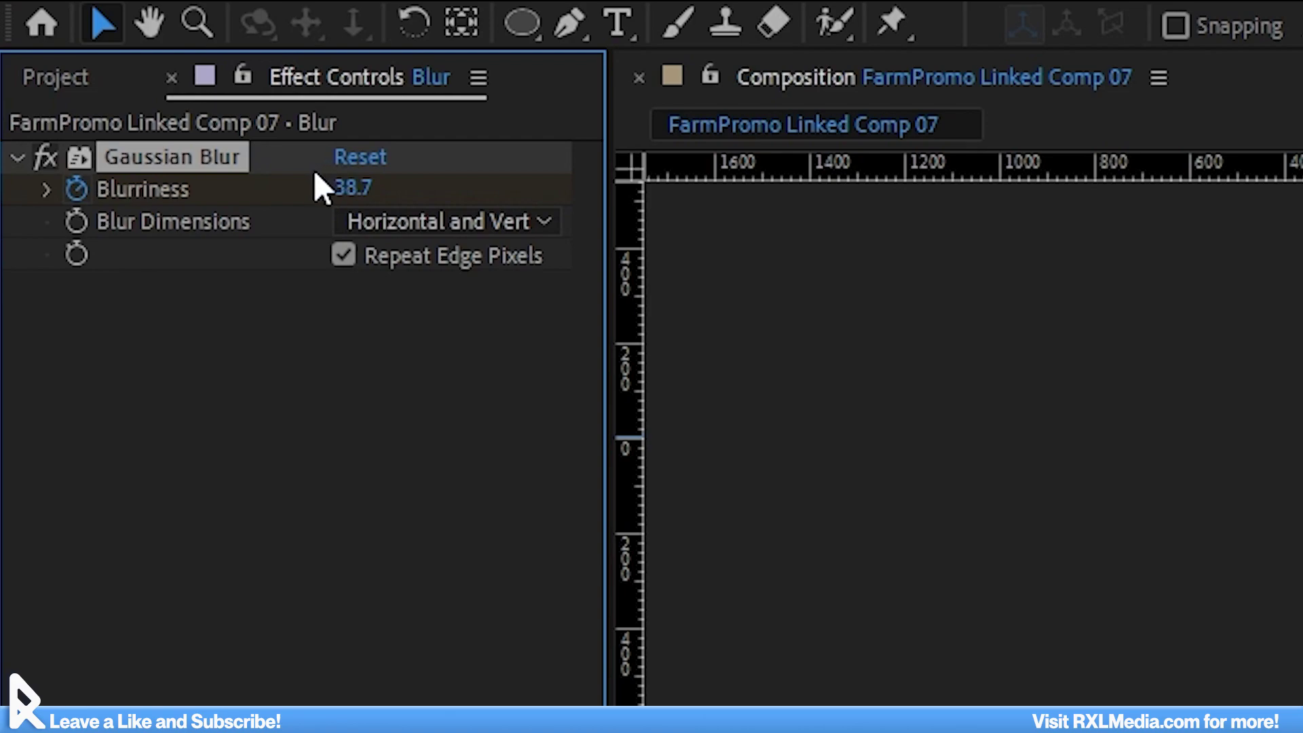
{"action": "left_click", "coordinate": [350, 188]}
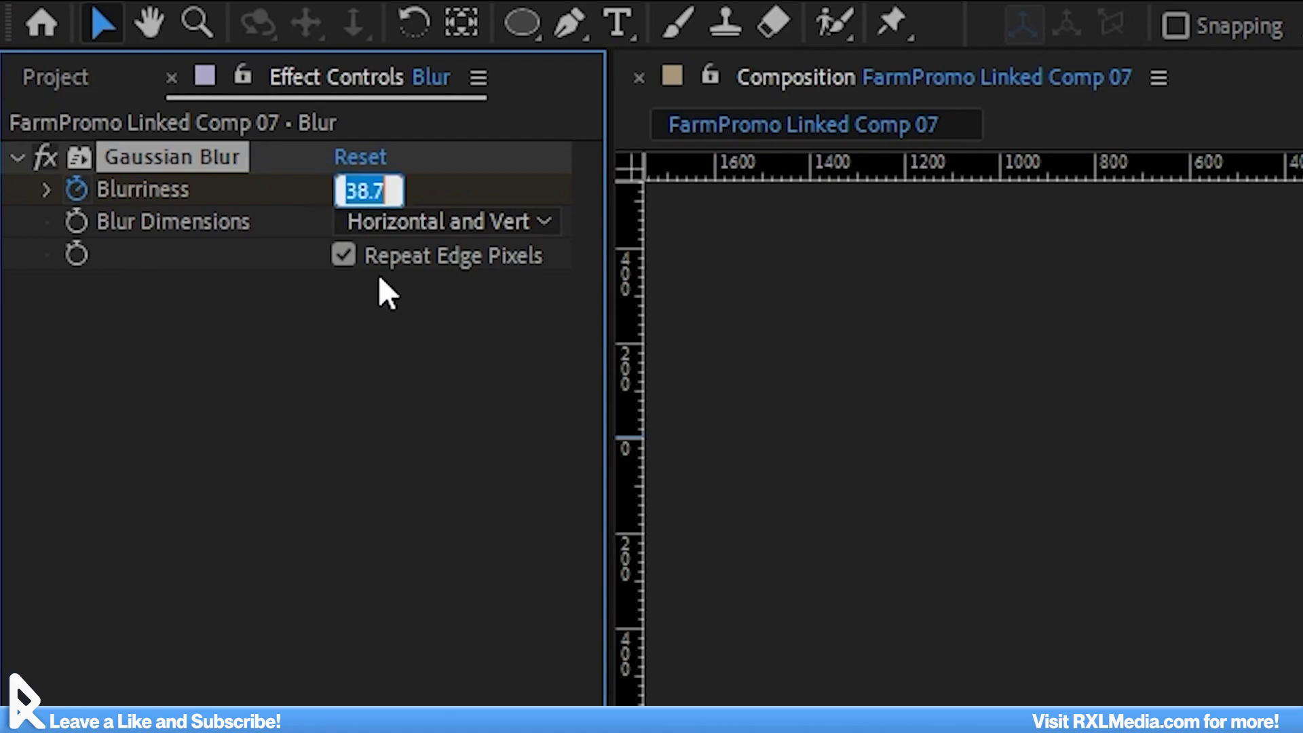
{"action": "type", "text": "40"}
{"action": "key", "text": "Return"}
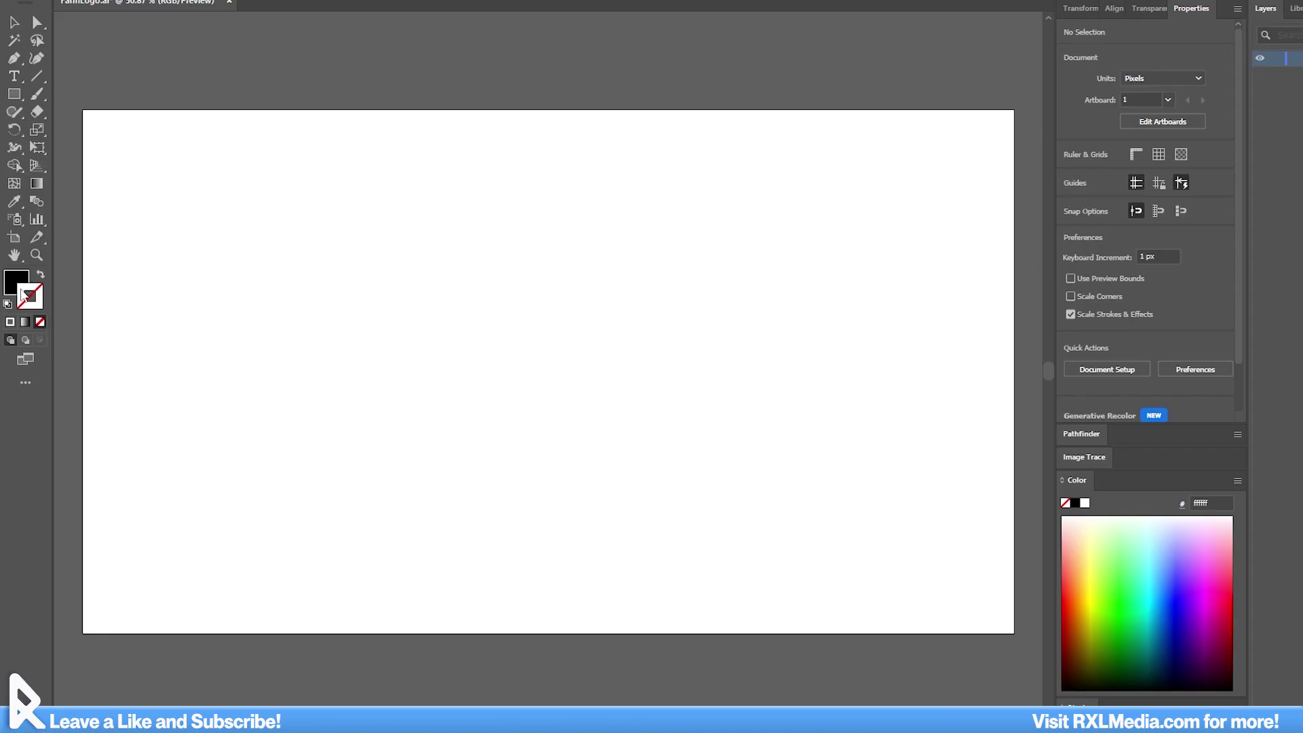
Add the logo lettering in black and shift the FARM line to the right
{"action": "left_click", "coordinate": [21, 288]}
{"action": "left_click", "coordinate": [14, 76]}
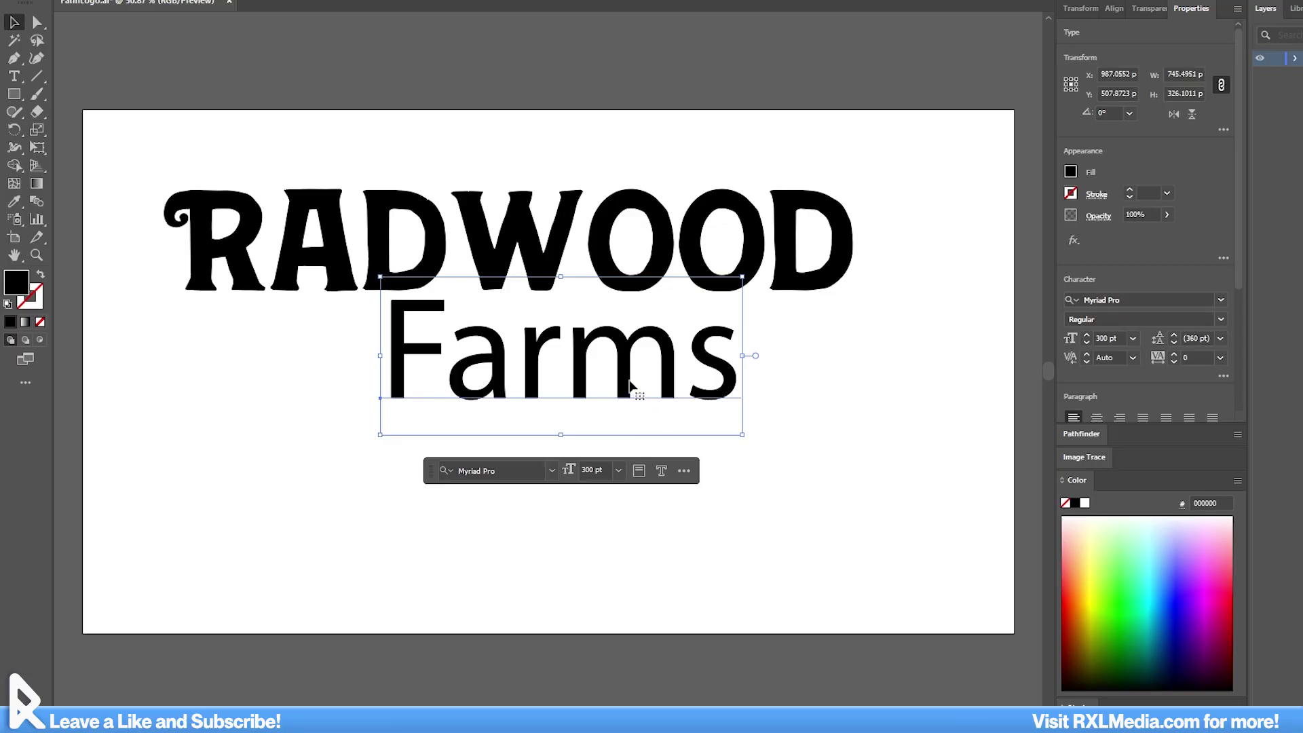
{"action": "left_click_drag", "start_coordinate": [631, 385], "coordinate": [762, 372]}
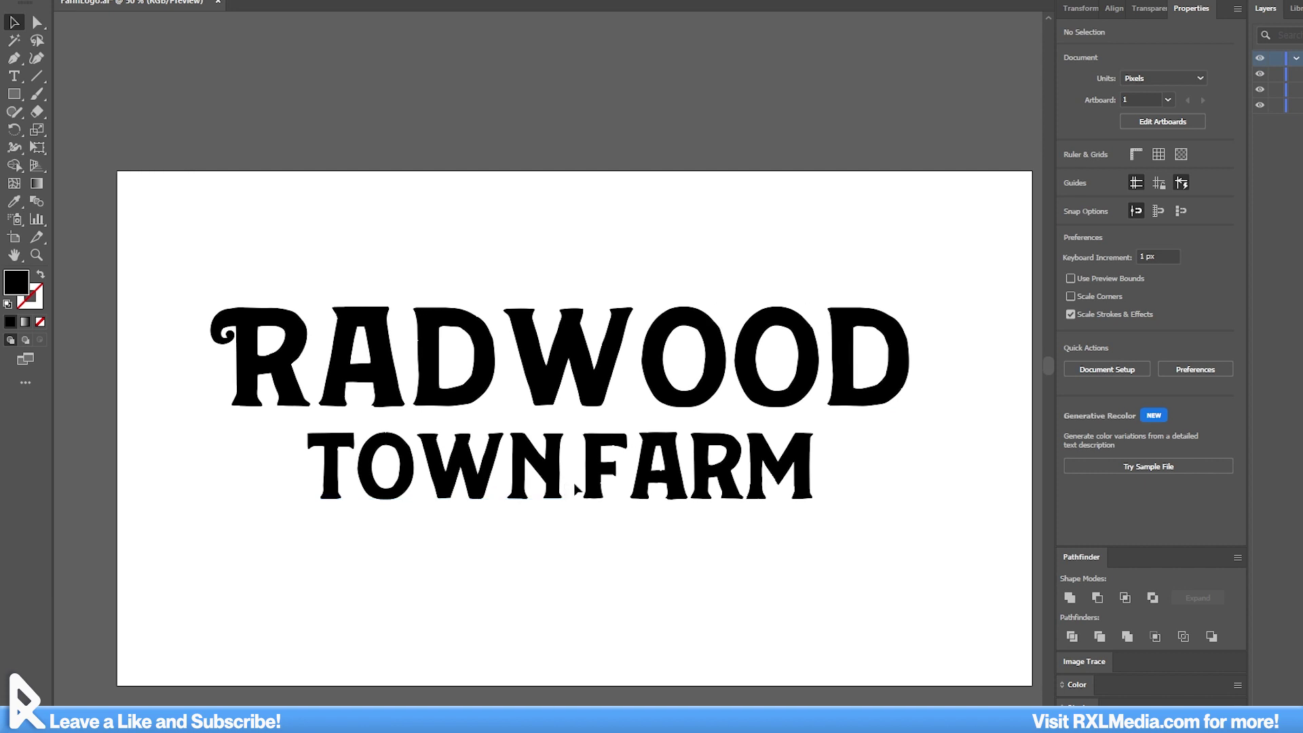
{"action": "left_click", "coordinate": [584, 485]}
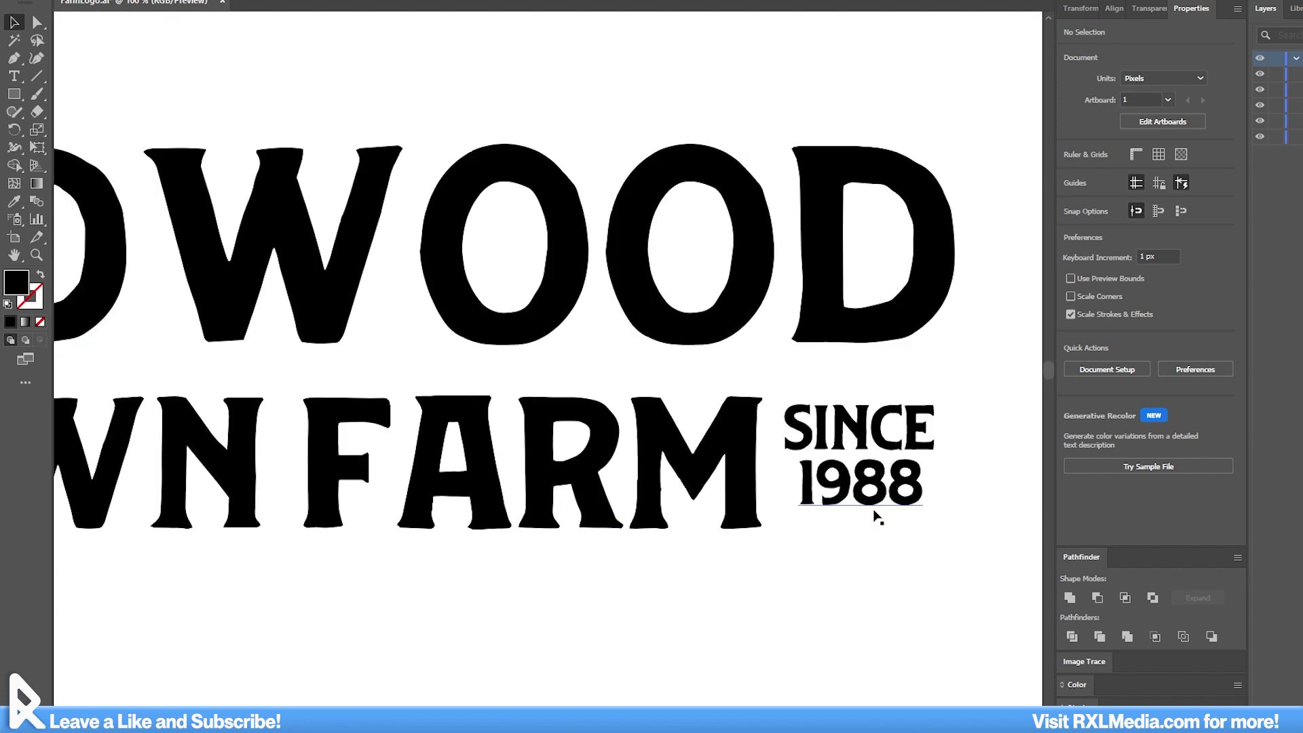
{"action": "scroll", "coordinate": [881, 474], "scroll_direction": "down", "scroll_amount": 3}
{"action": "scroll", "coordinate": [863, 459], "scroll_direction": "up", "scroll_amount": 4}
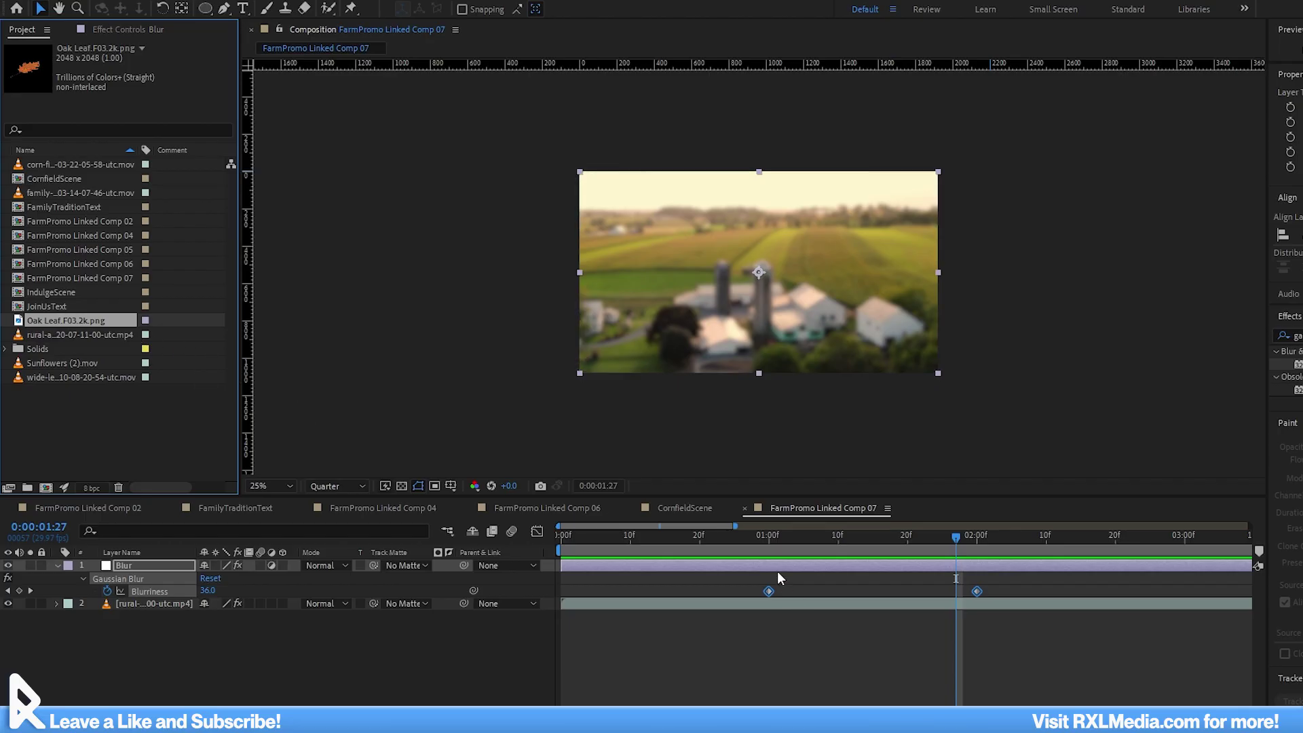
Adjust the oak leaf's puppet pins from the one-second mark and preview the sweep
{"action": "left_click", "coordinate": [765, 537]}
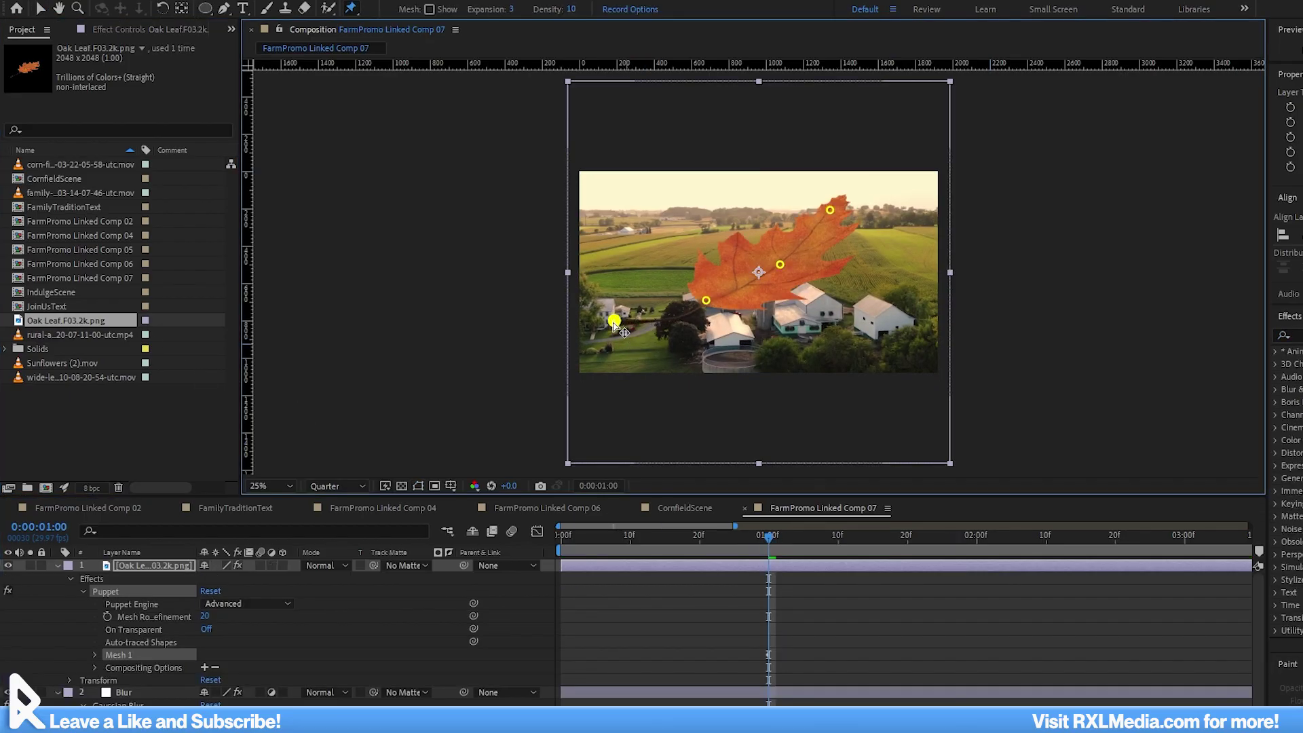
{"action": "left_click", "coordinate": [706, 300]}
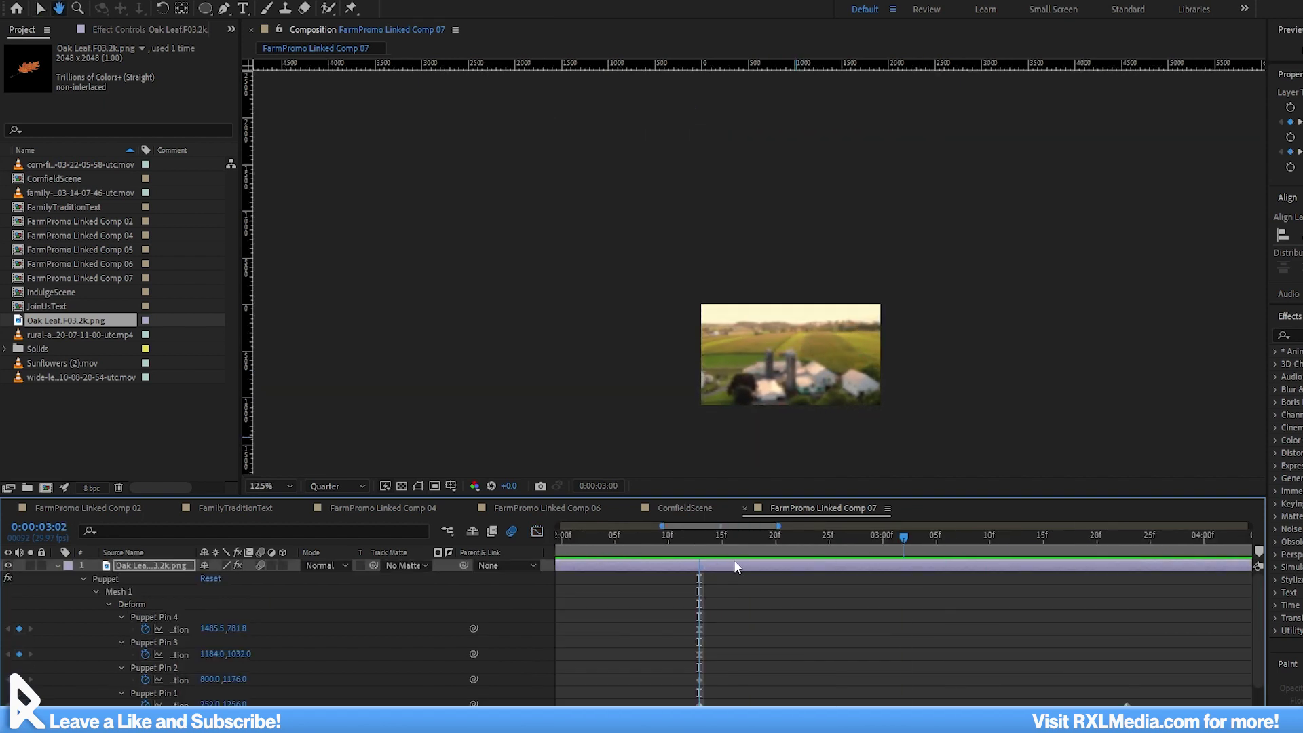
{"action": "key", "text": "space"}
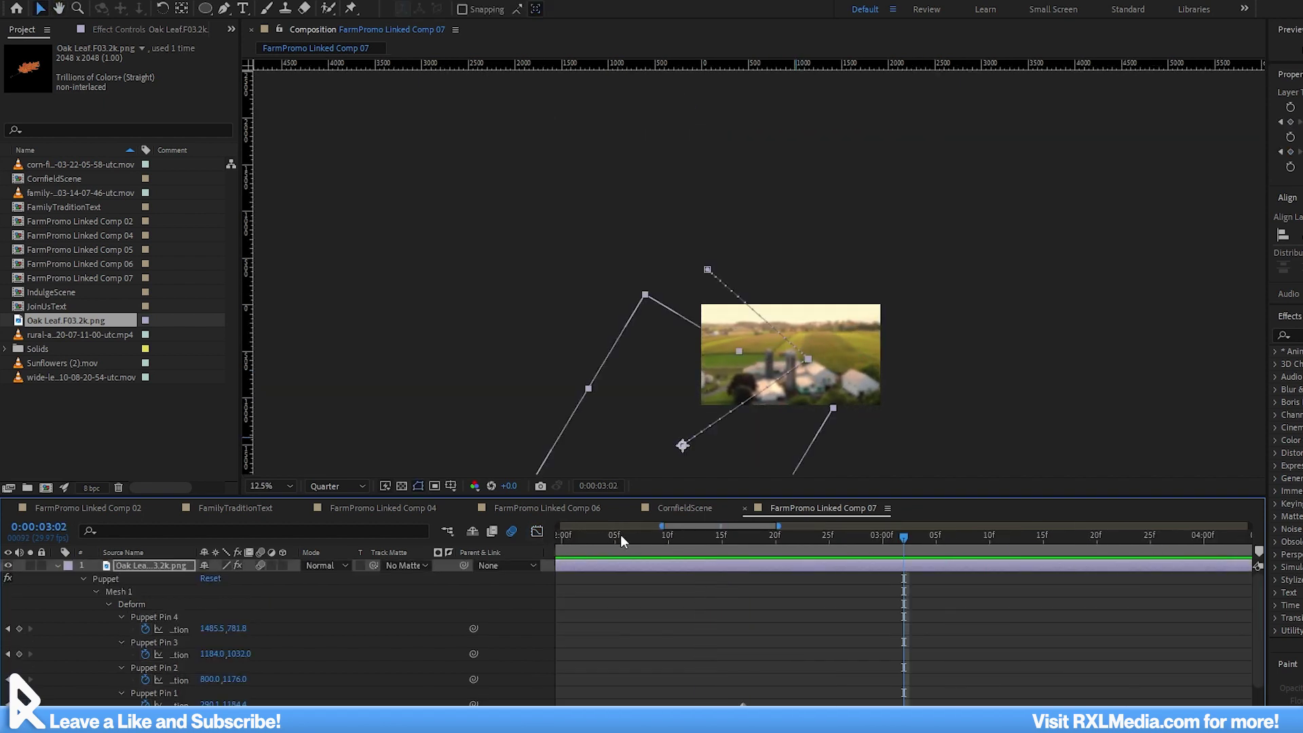
{"action": "left_click", "coordinate": [289, 486]}
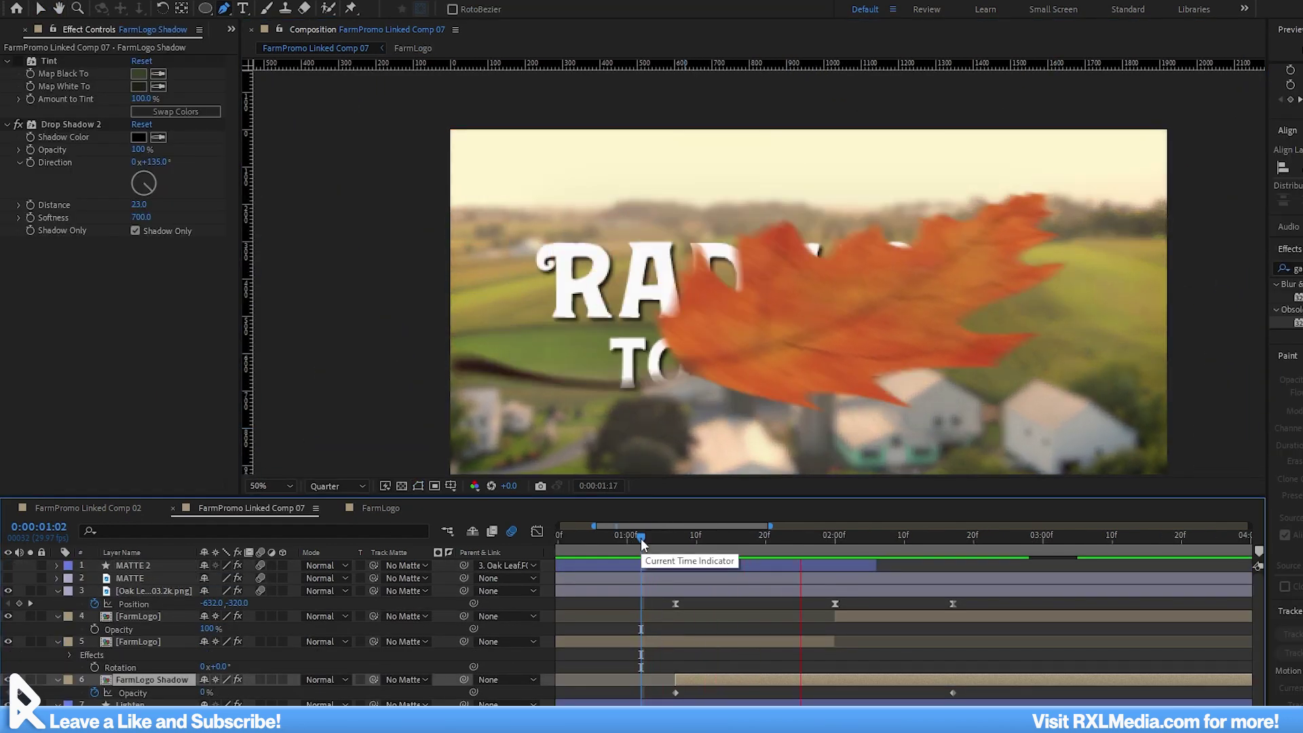
Refine the info bar's overshooting Scale pop-in in the Graph Editor and check it
{"action": "left_click_drag", "start_coordinate": [640, 539], "coordinate": [816, 524]}
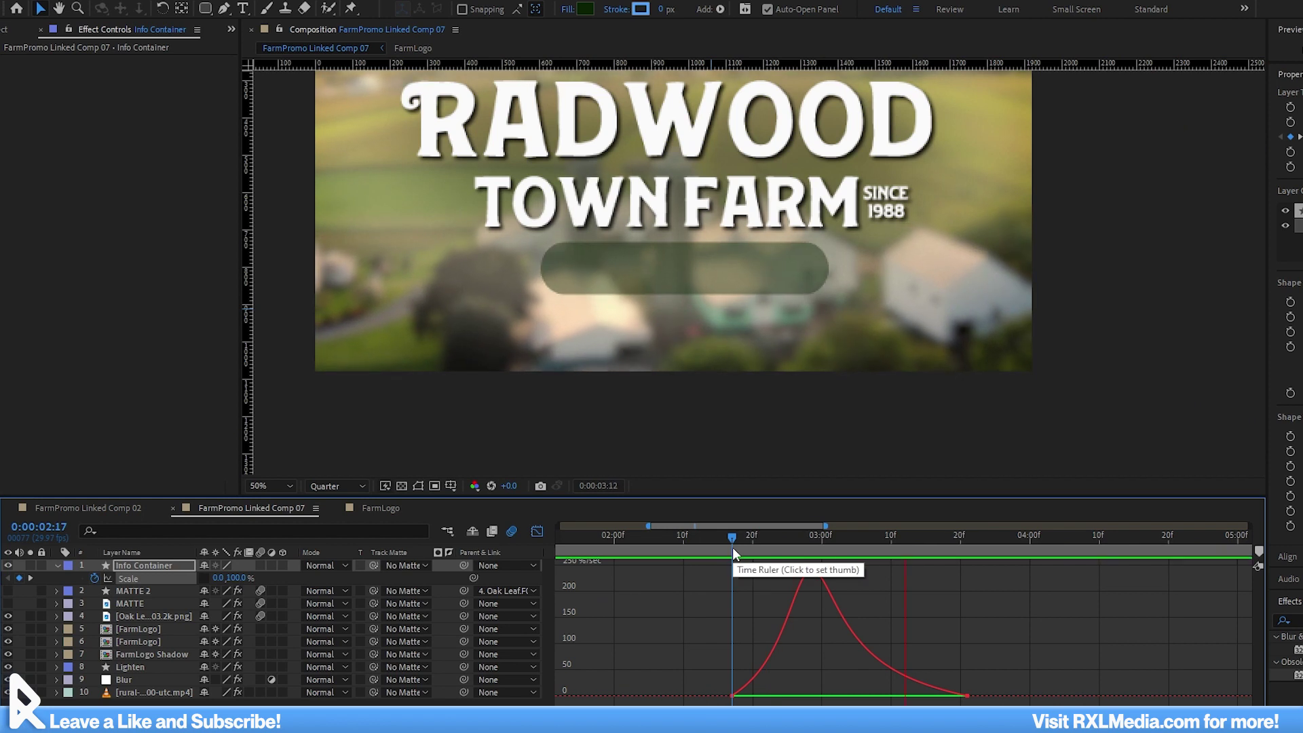
{"action": "left_click", "coordinate": [1289, 620]}
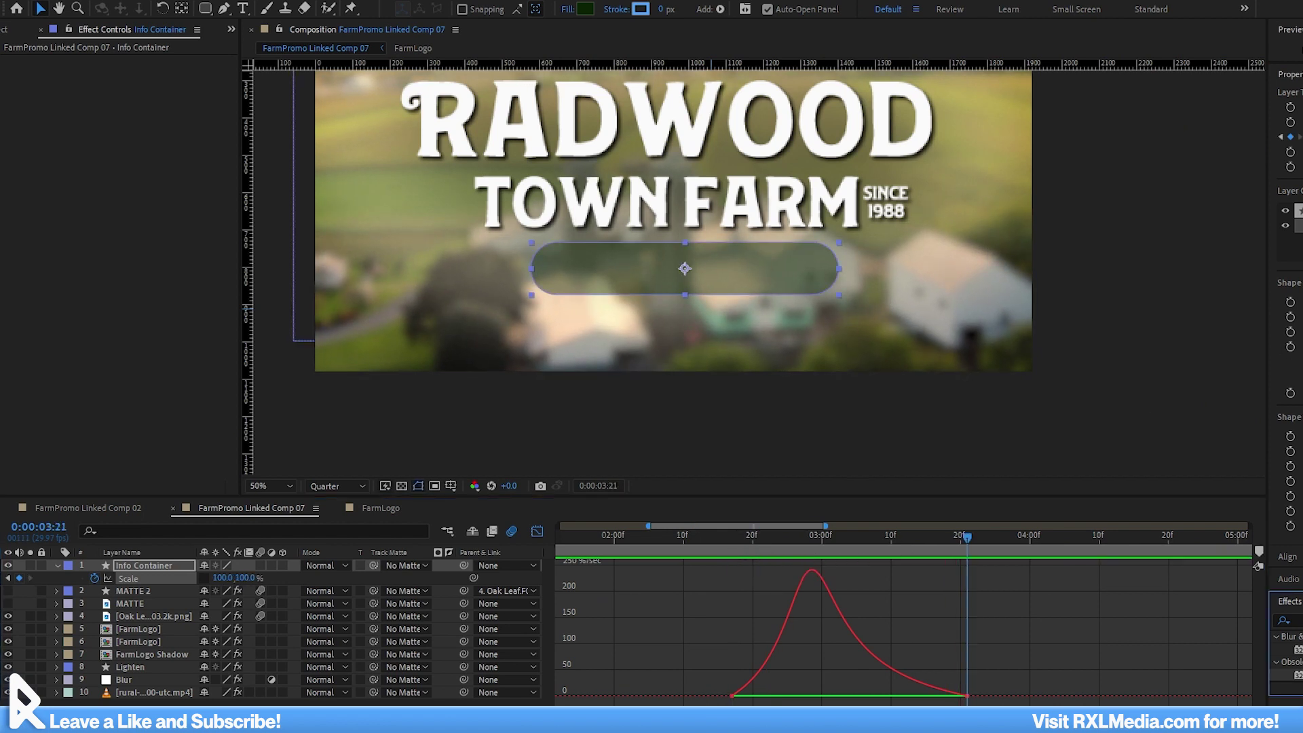
{"action": "left_click", "coordinate": [537, 531]}
{"action": "left_click_drag", "start_coordinate": [902, 536], "coordinate": [959, 547]}
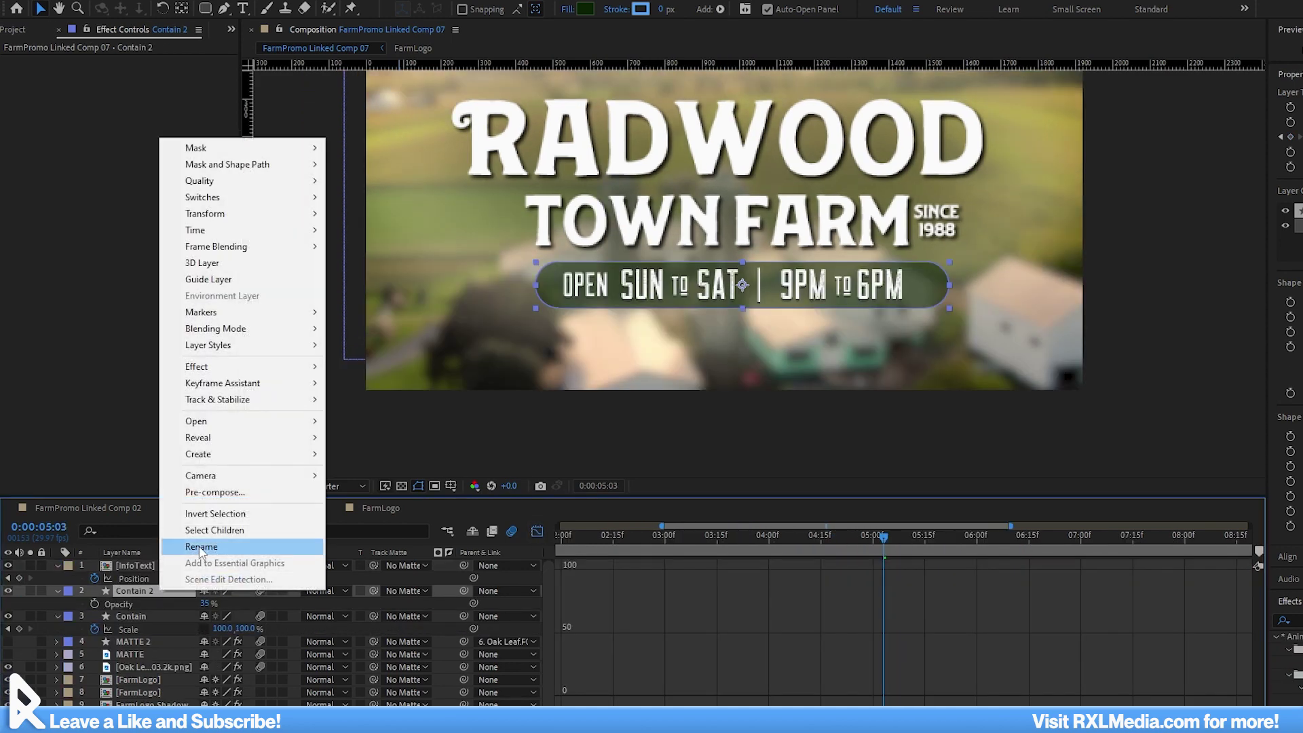
Rename the duplicated Contain layer and close the FarmLogo comp
{"action": "left_click", "coordinate": [204, 544]}
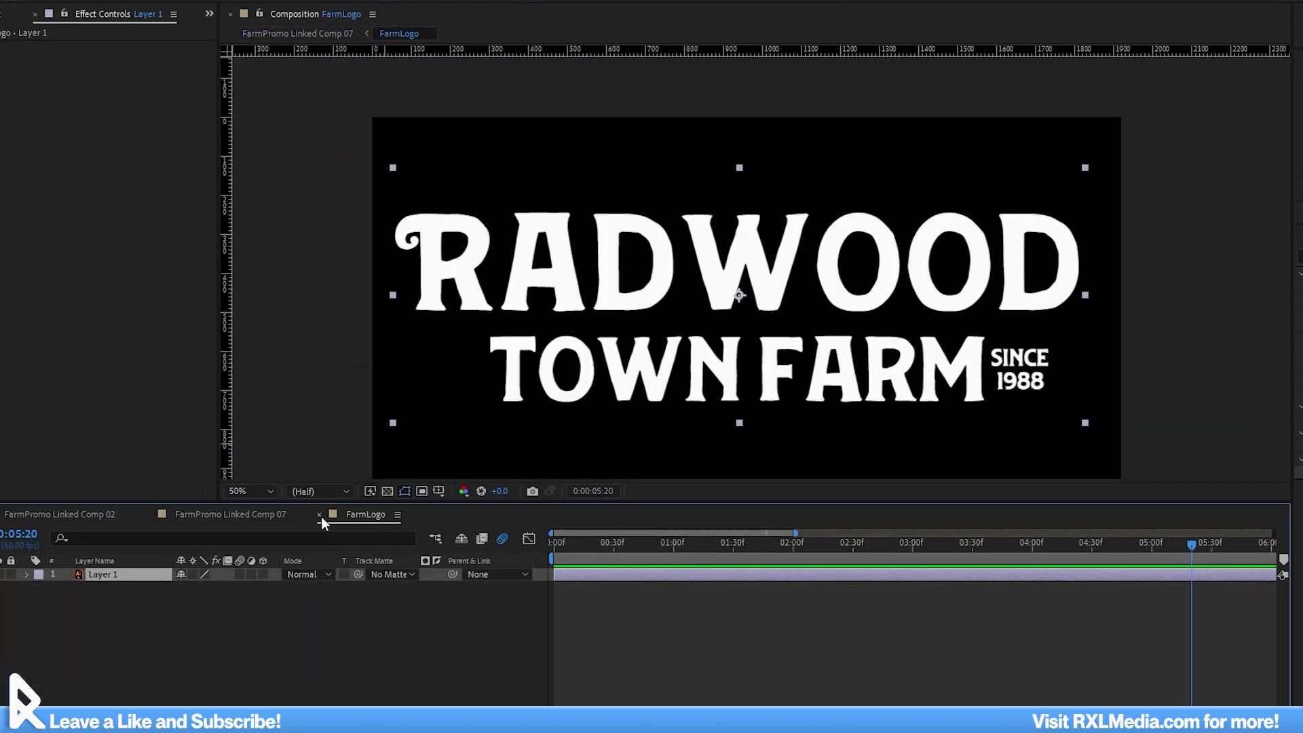
{"action": "left_click", "coordinate": [319, 514]}
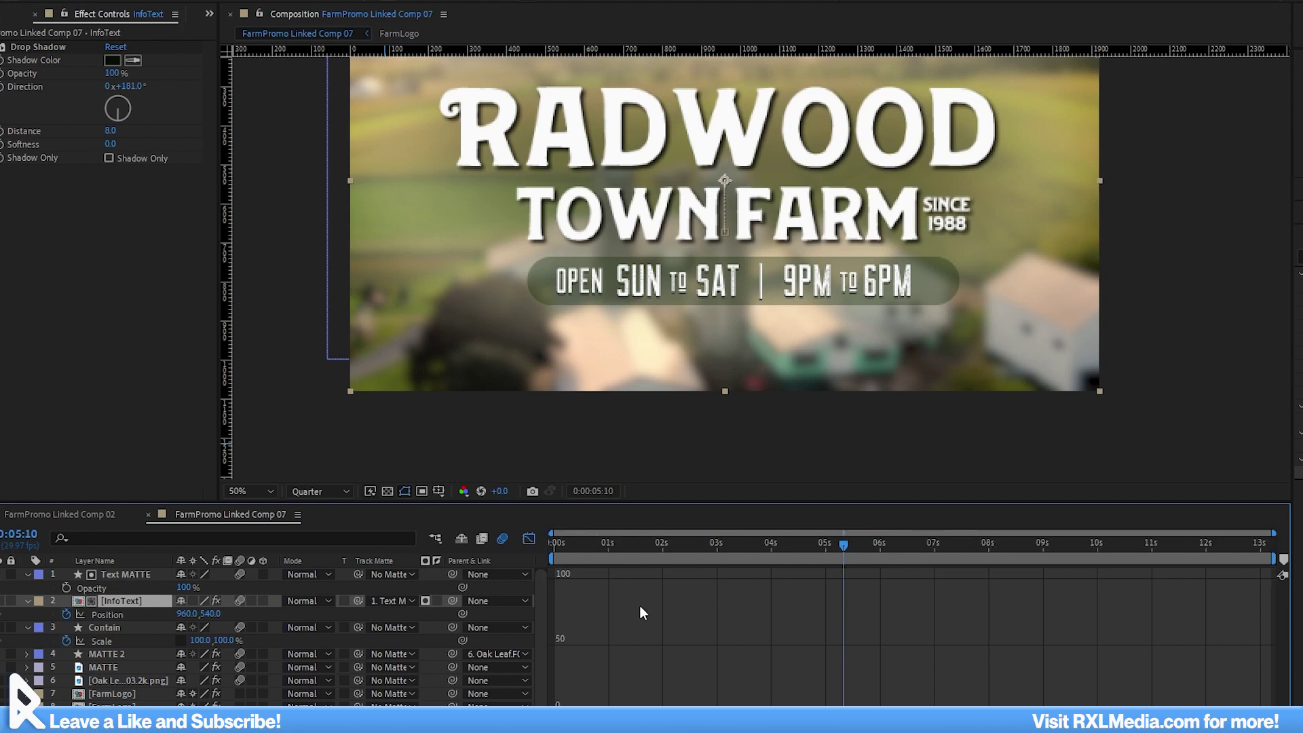
{"action": "left_click", "coordinate": [580, 540]}
{"action": "left_click", "coordinate": [528, 538]}
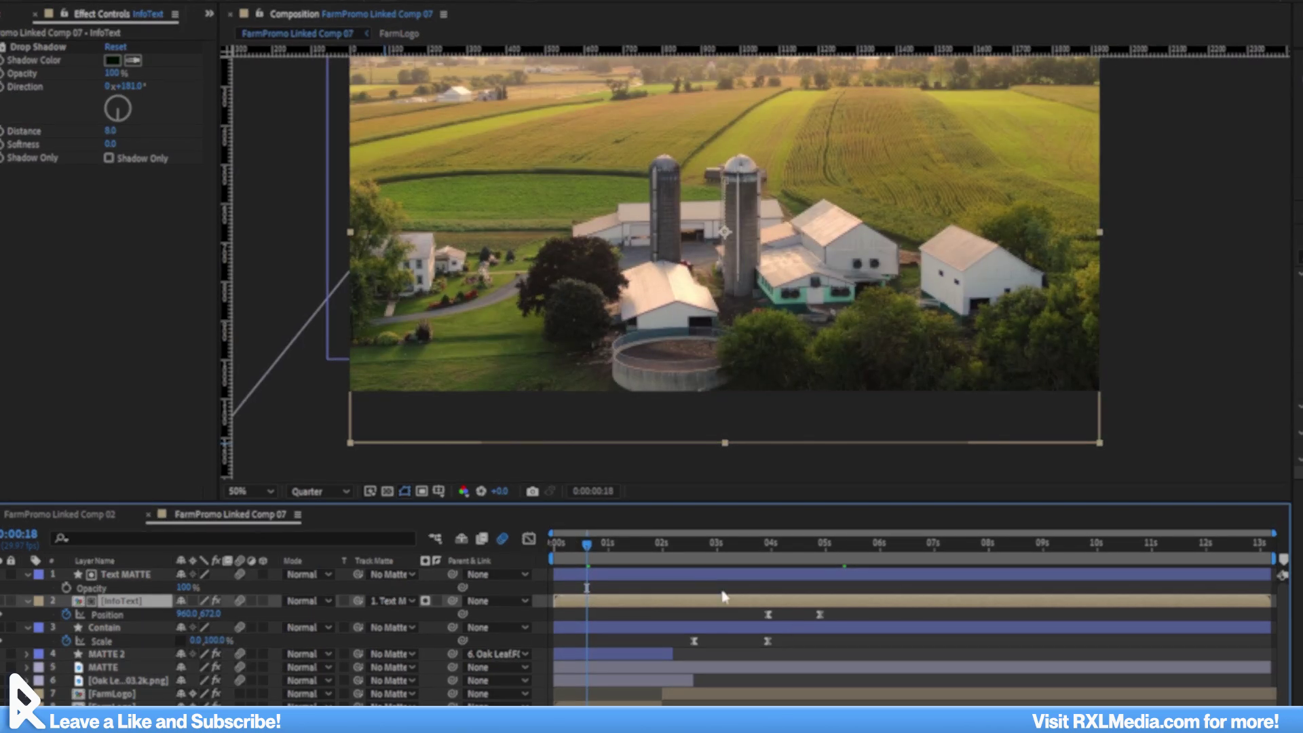